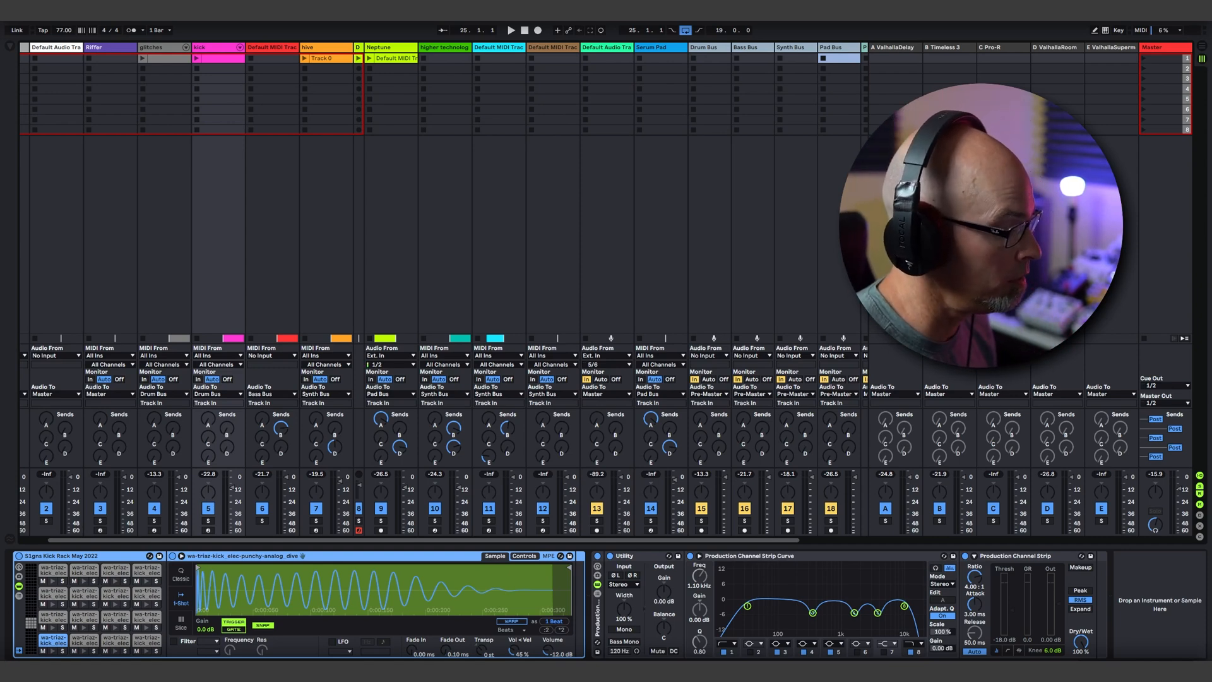
Step: Switch to the browser and look over the Utility production template page on the Material Bandcamp site
mouse_move(270, 671)
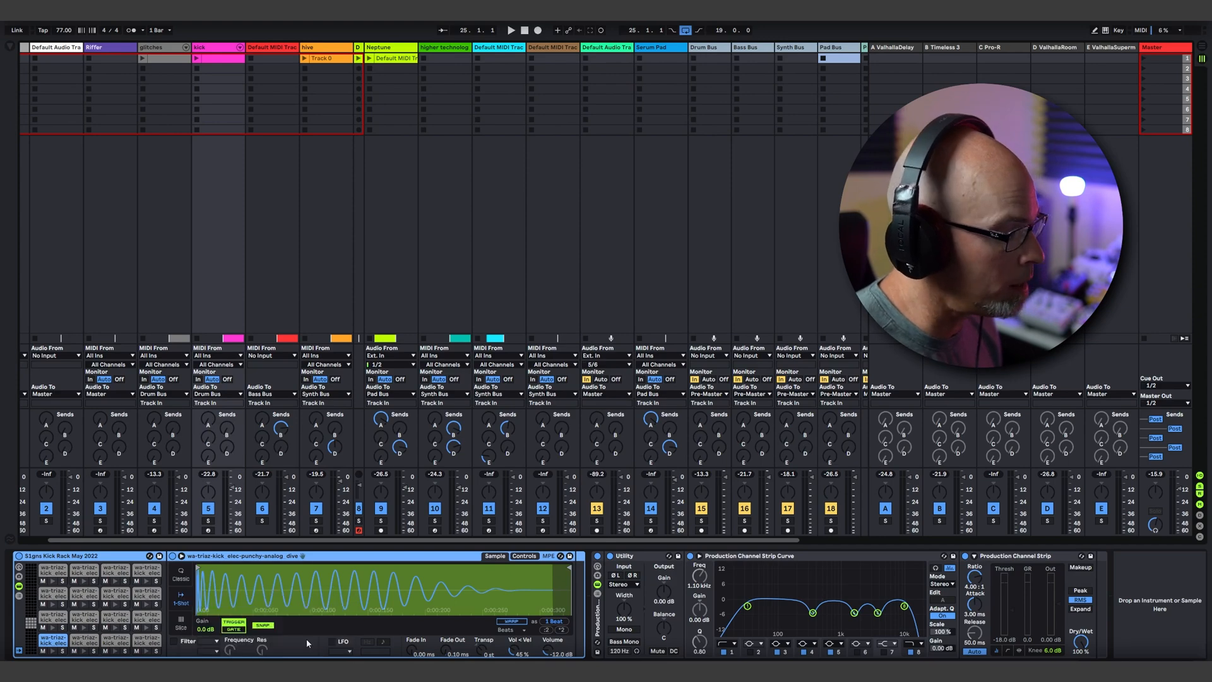
click(307, 643)
scroll(593, 352, up, 2)
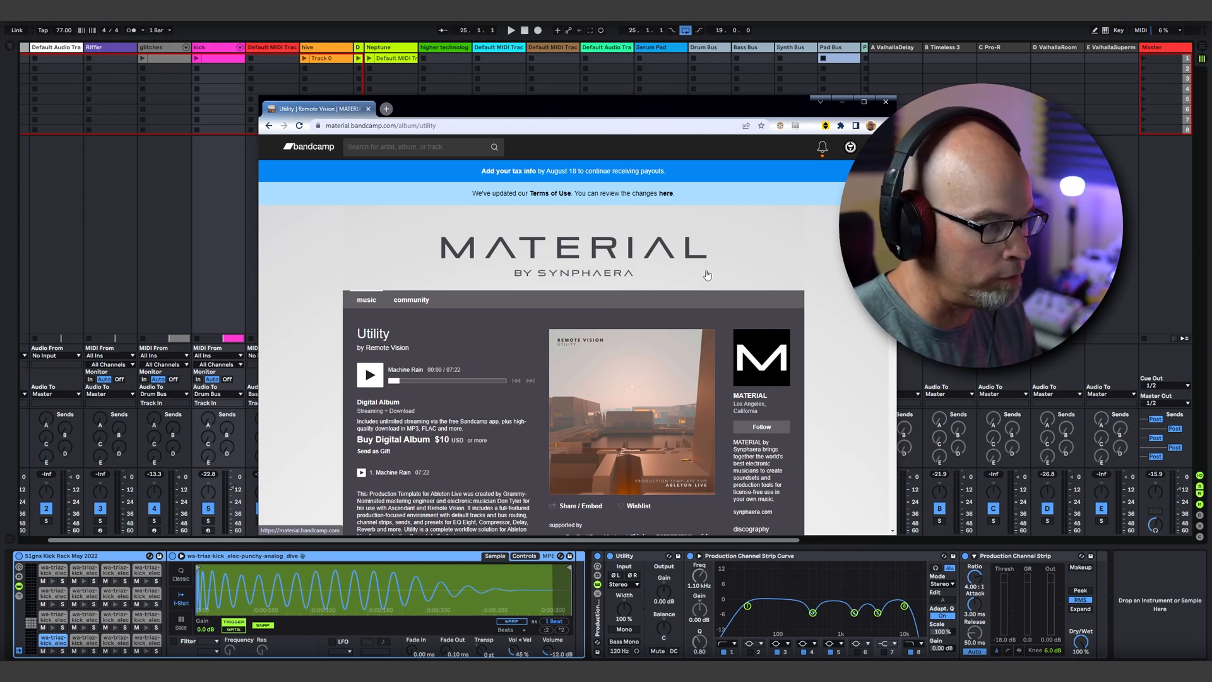
scroll(742, 289, down, 2)
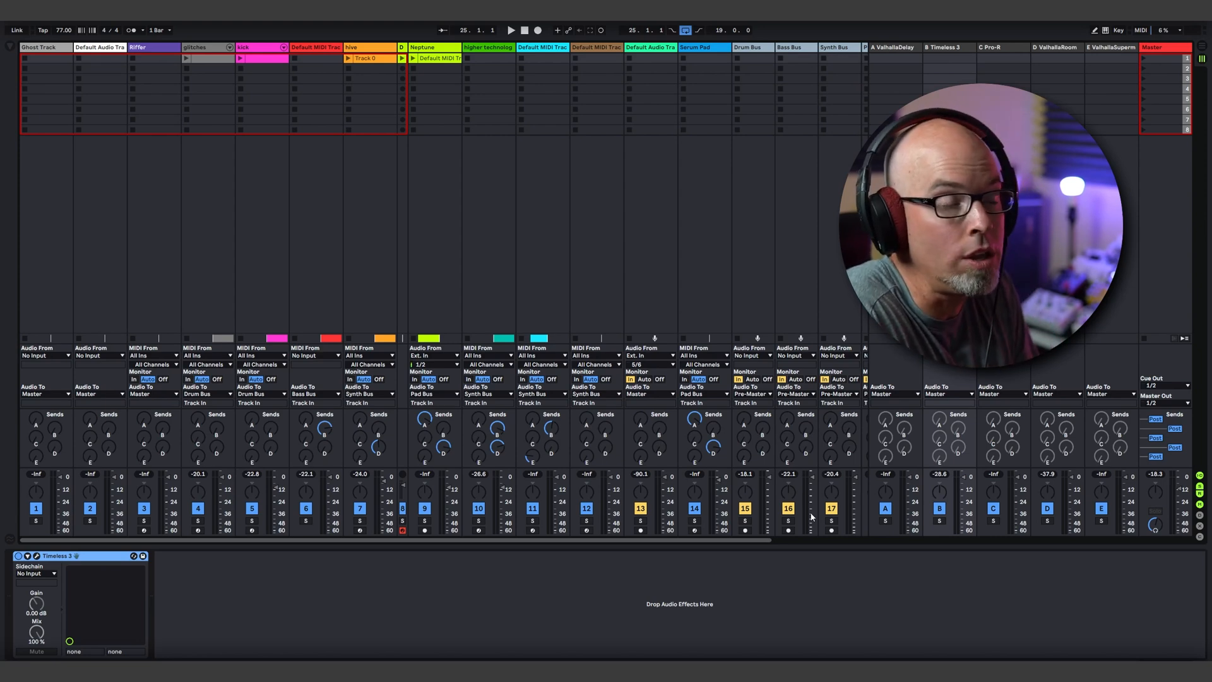
Step: Show the commands for saving the Live Set as a template or default set
click(7, 23)
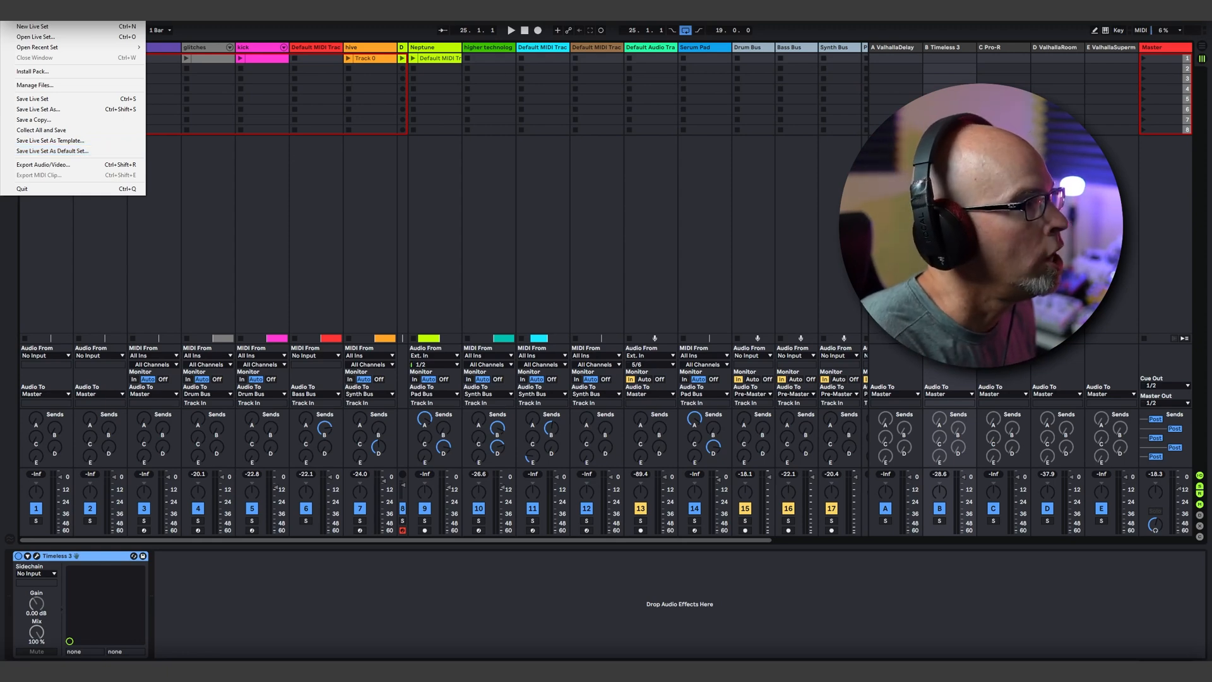
key(Escape)
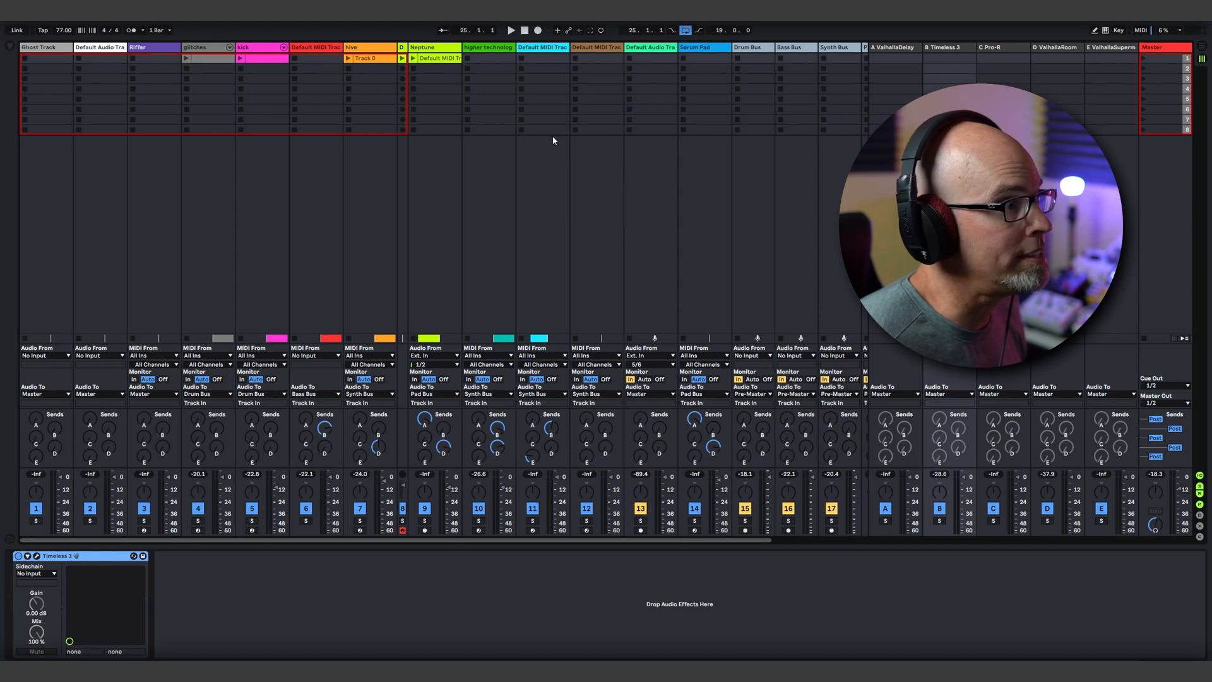
Step: Compare the Arrangement and Session views, and play the song from bar 25 with the Session mixer showing
key(Tab)
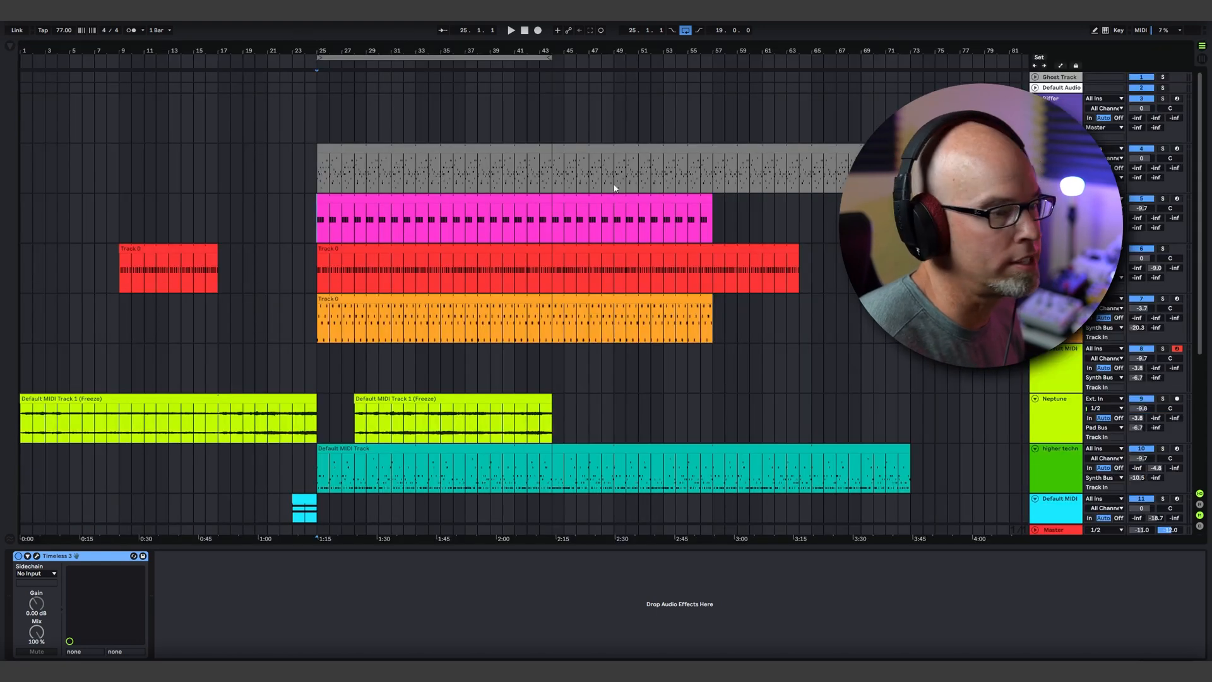
key(Tab)
key(Tab)
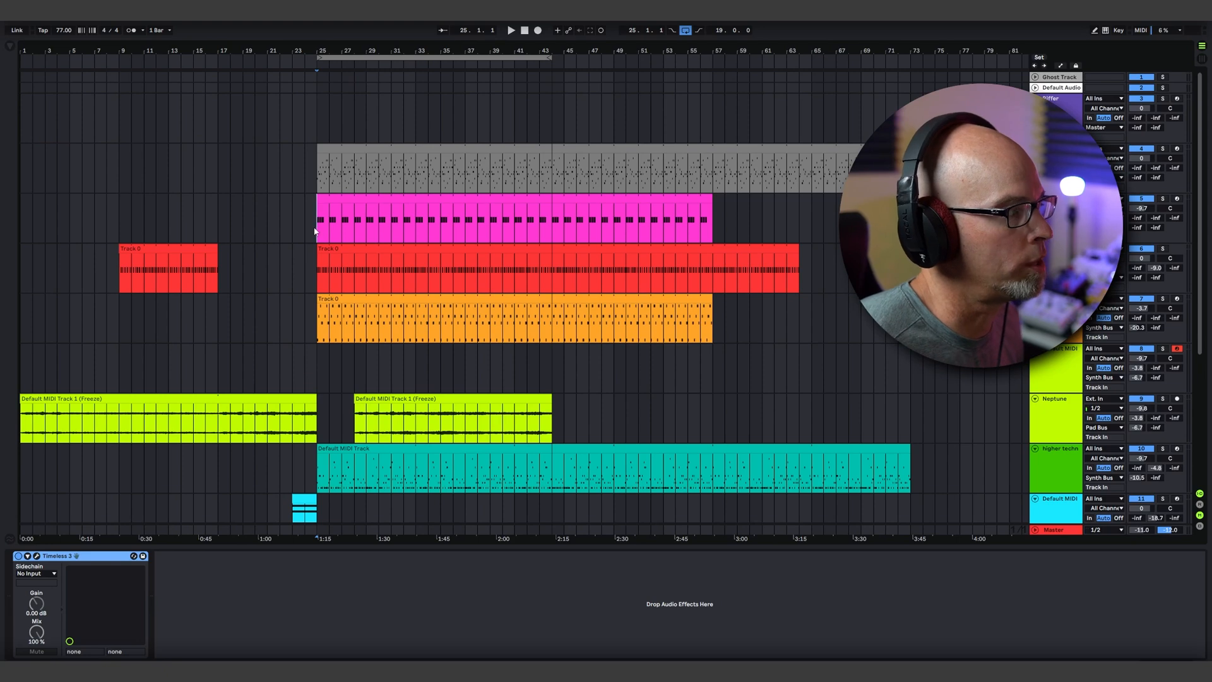
key(space)
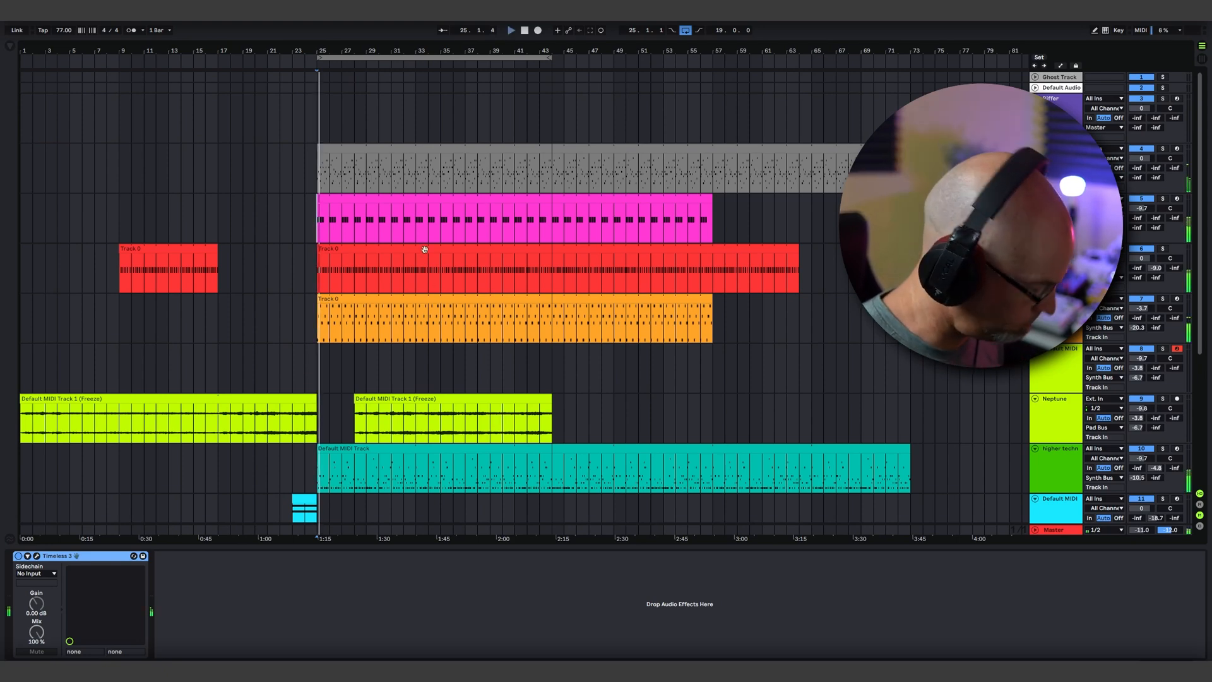
key(Tab)
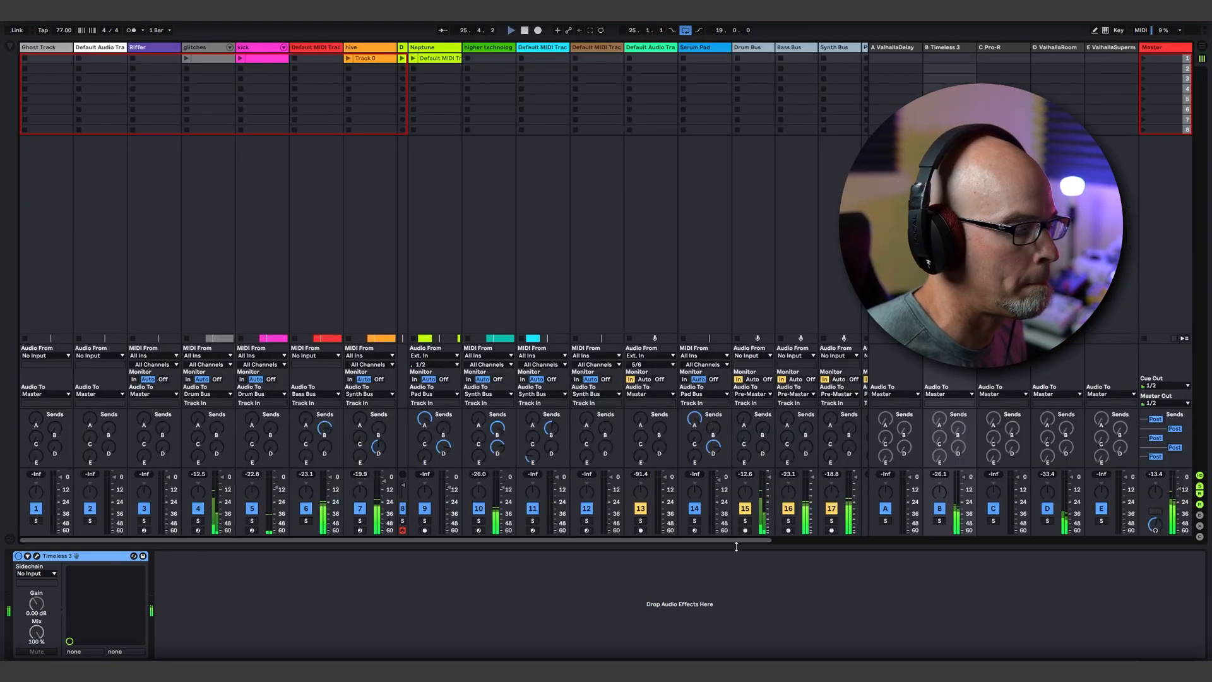
drag(758, 541, 718, 547)
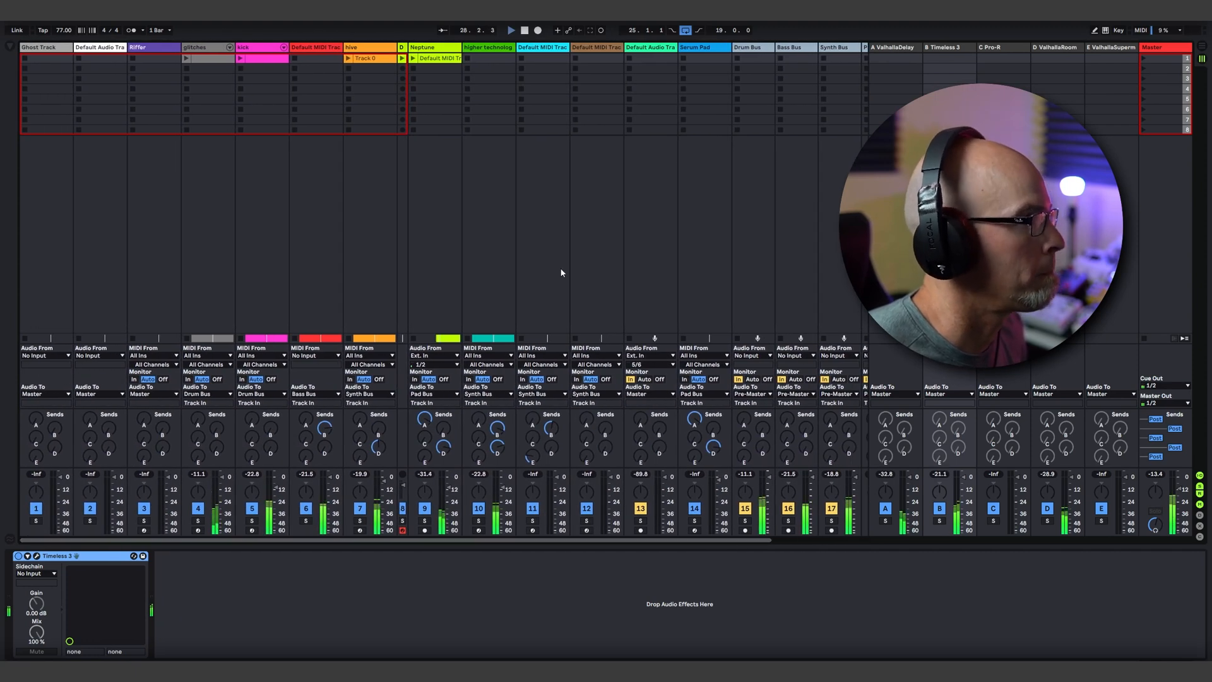
Step: Show the device chains of the Neptune, higher technology and hive tracks during playback, and stop the song
click(427, 48)
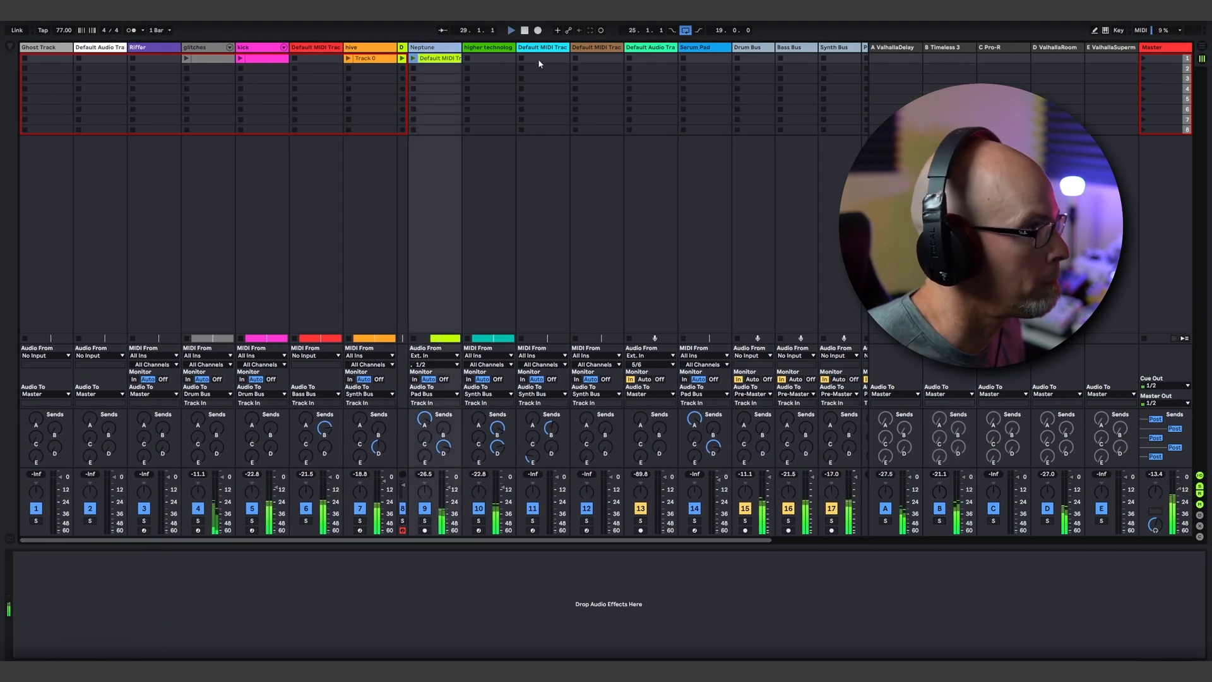
click(496, 49)
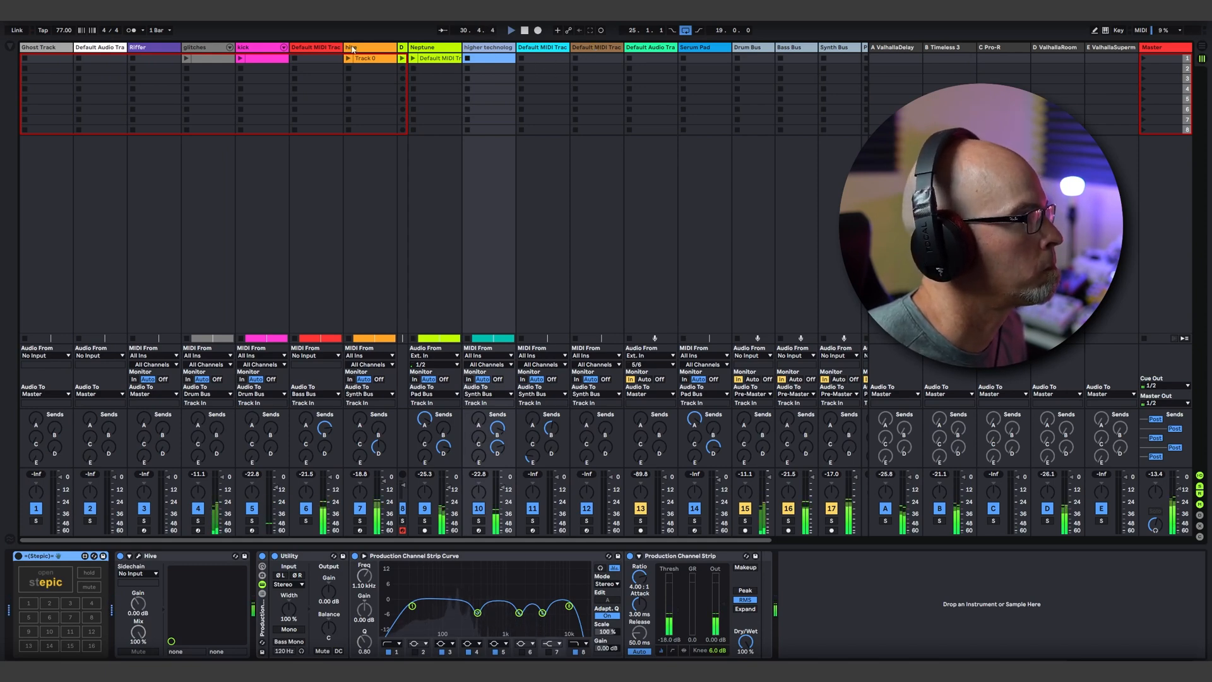
click(363, 48)
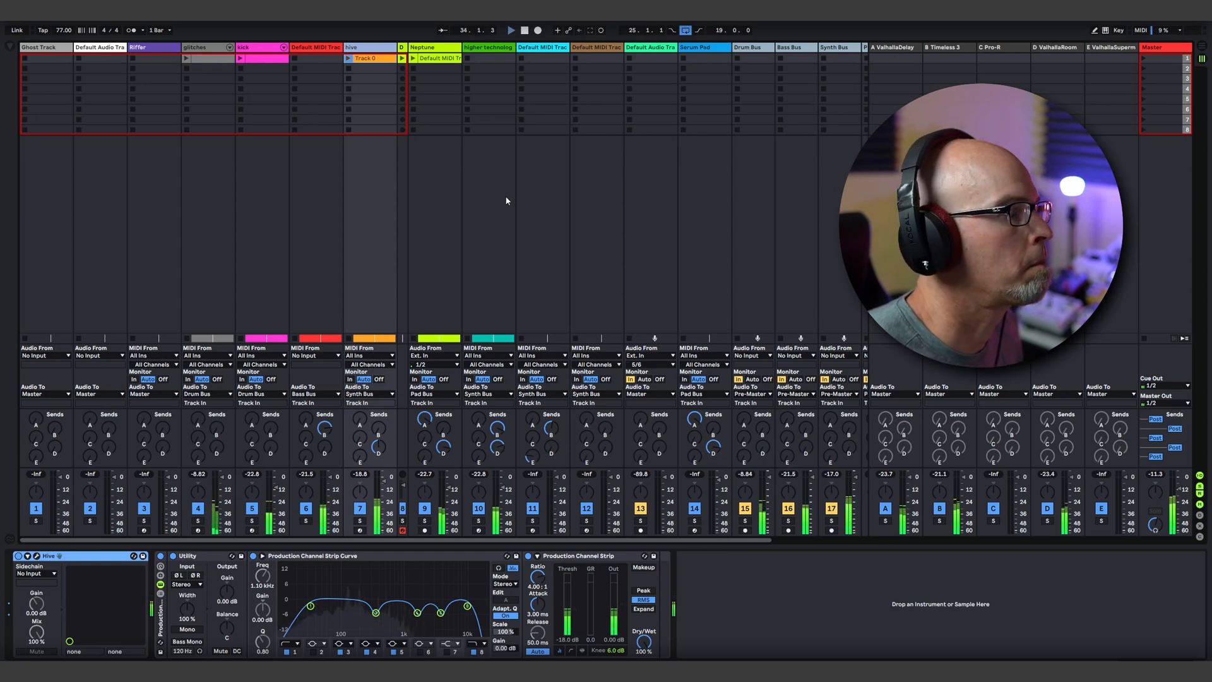
click(525, 31)
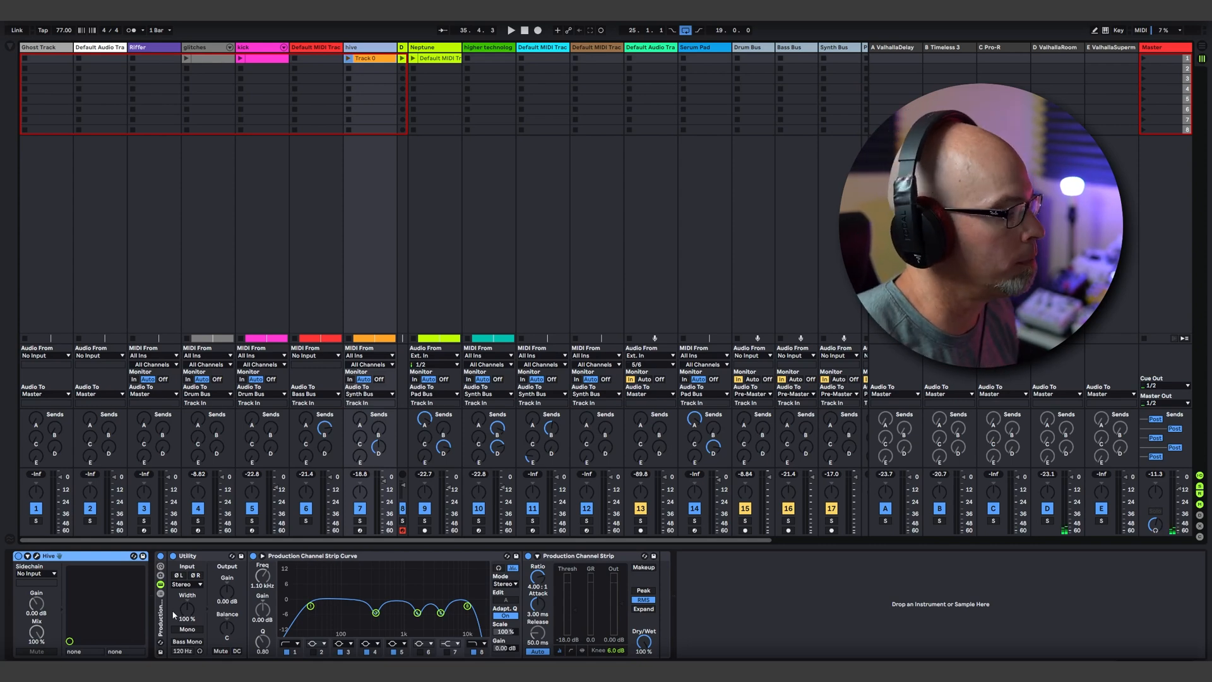
Step: Solo the hive track and set the Utility output gain in its channel strip rack to 1.11 dB
click(159, 625)
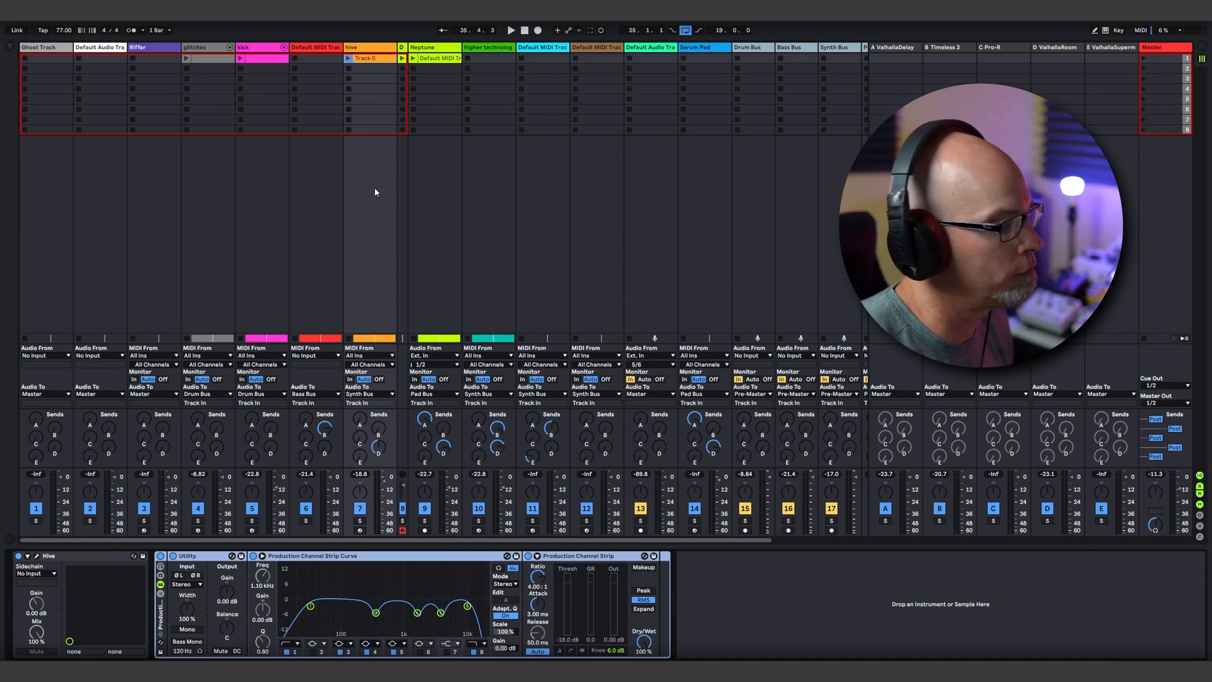
click(360, 521)
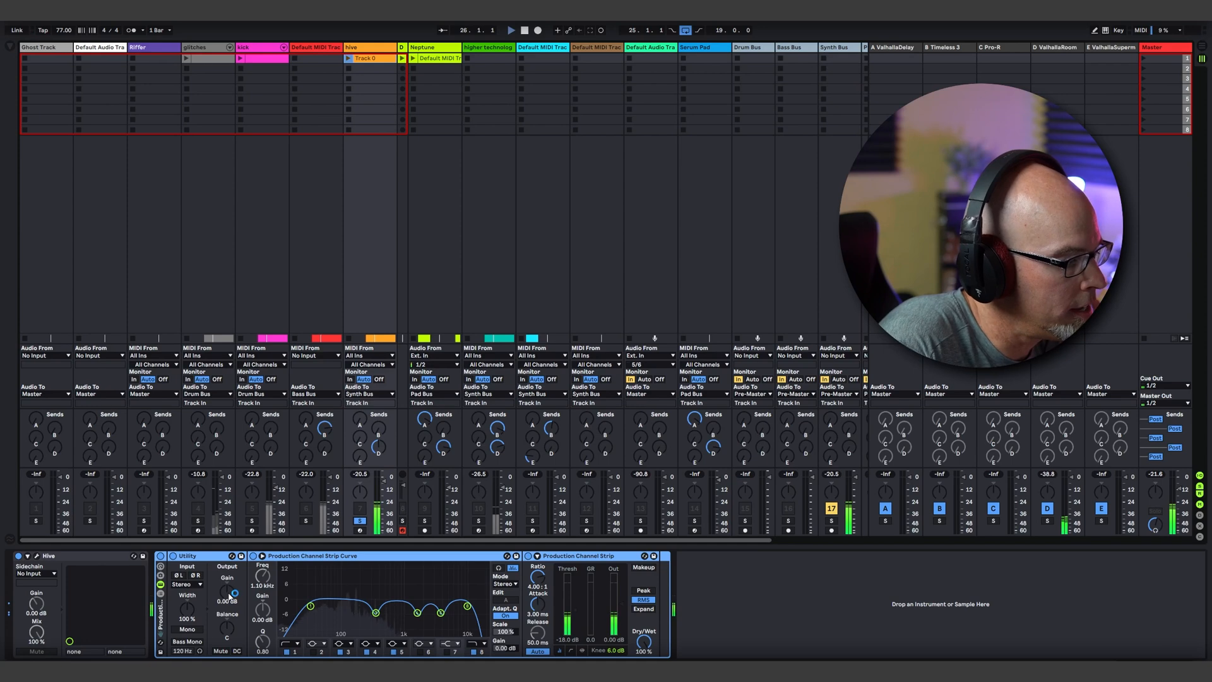
drag(230, 595, 230, 556)
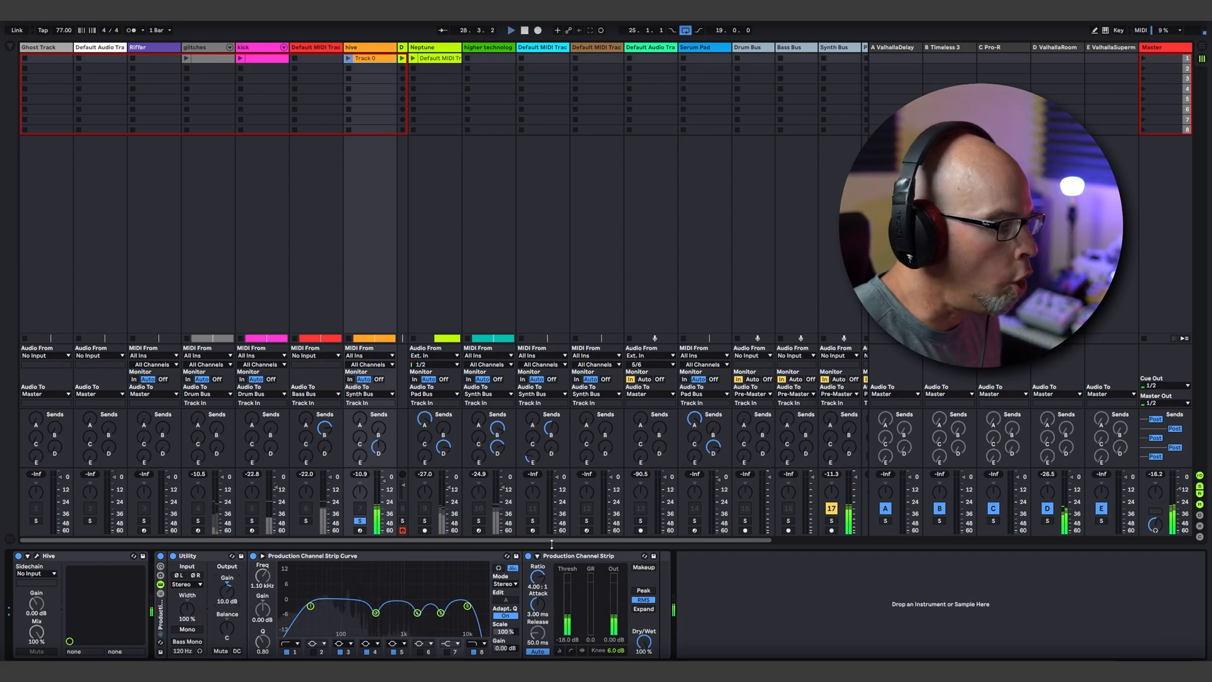
mouse_move(227, 592)
mouse_down()
mouse_move(227, 618)
mouse_move(234, 598)
mouse_up()
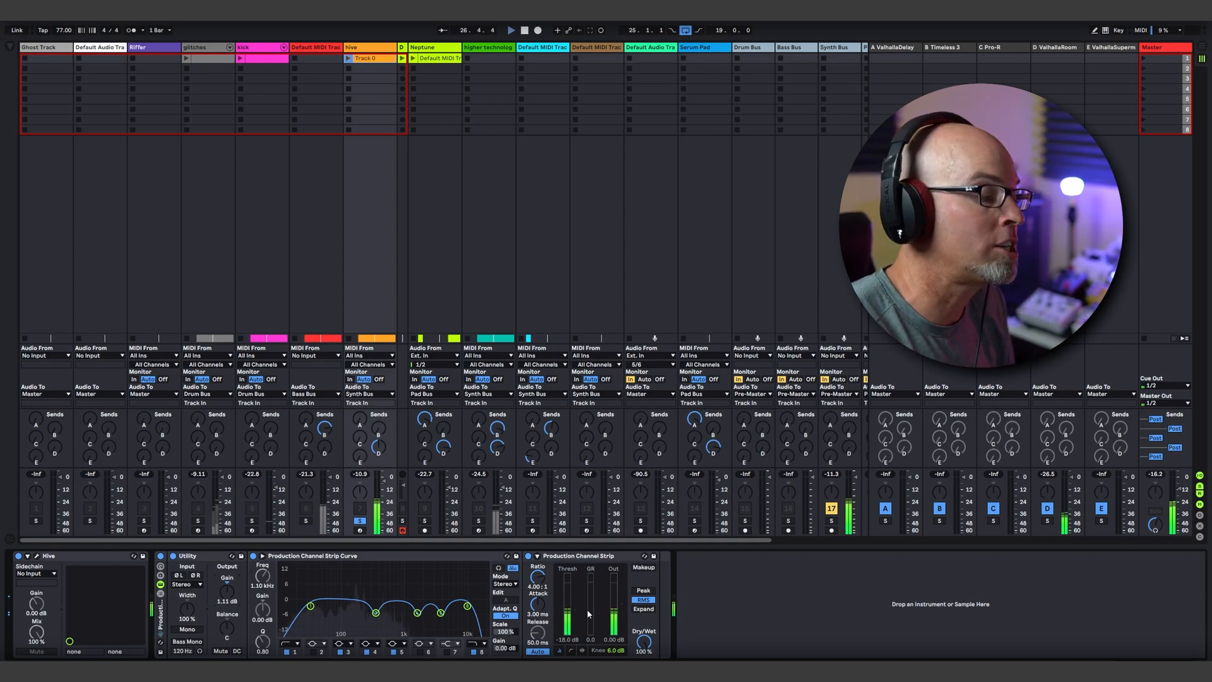
Step: Compare the hive track with its EQ curve bypassed and active, and view the Hive synth's plug-in window
click(254, 556)
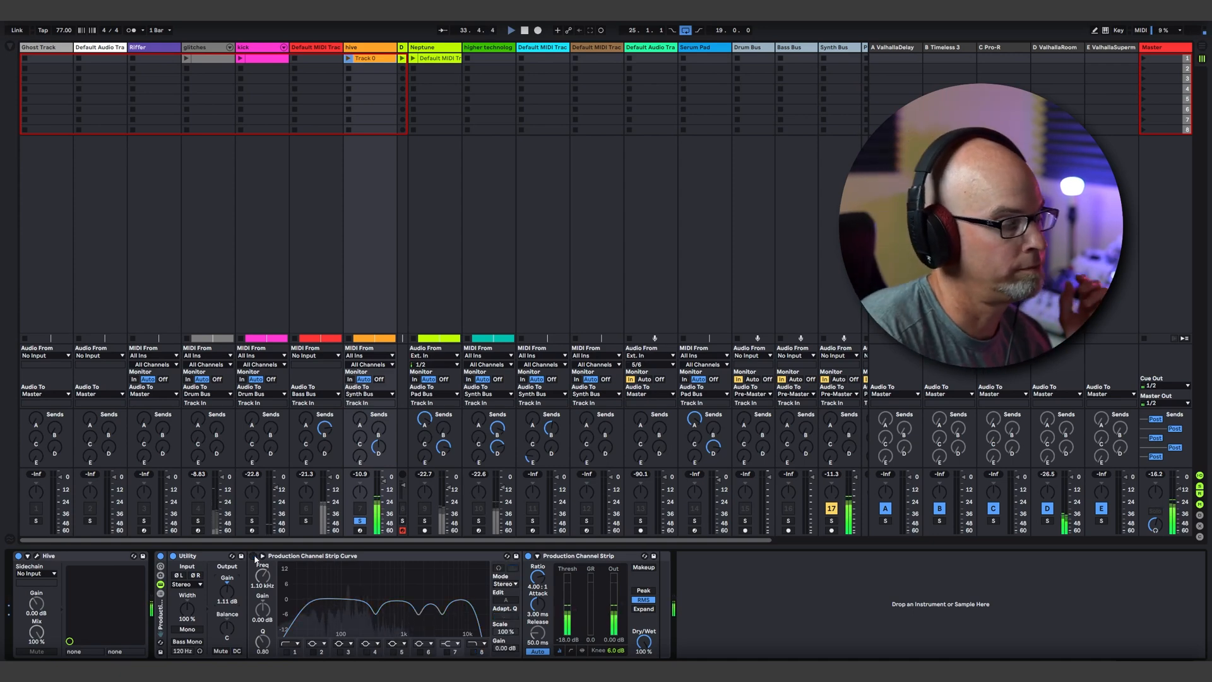
click(254, 557)
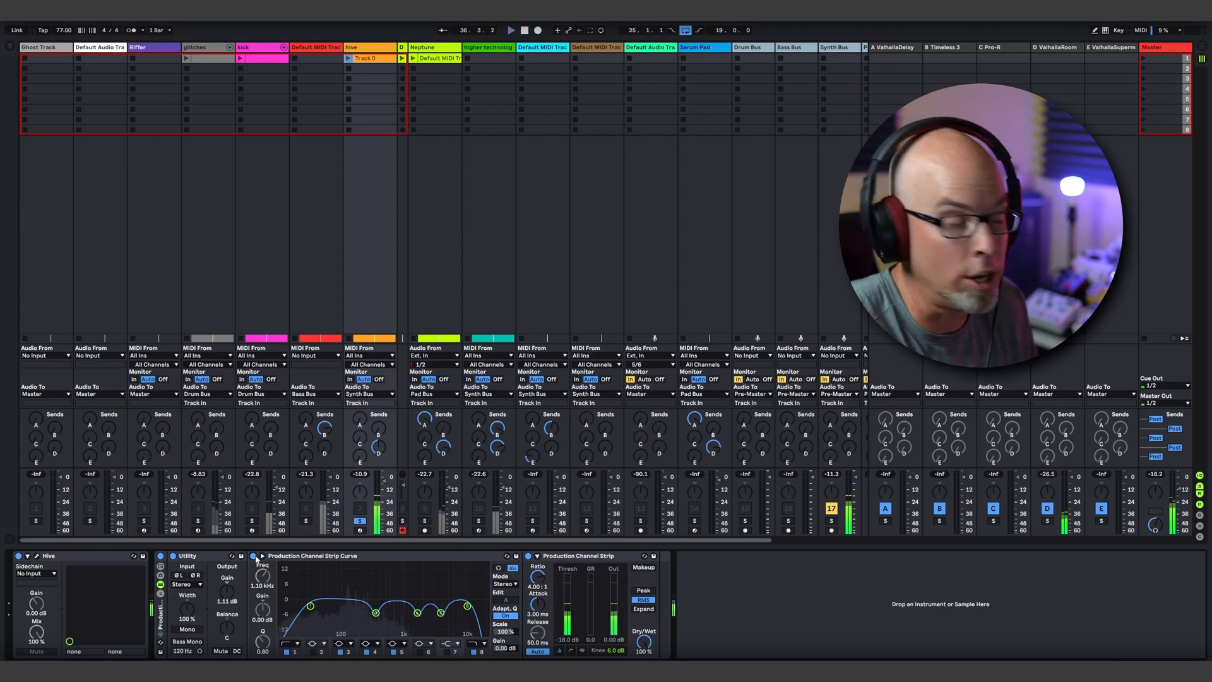
click(254, 556)
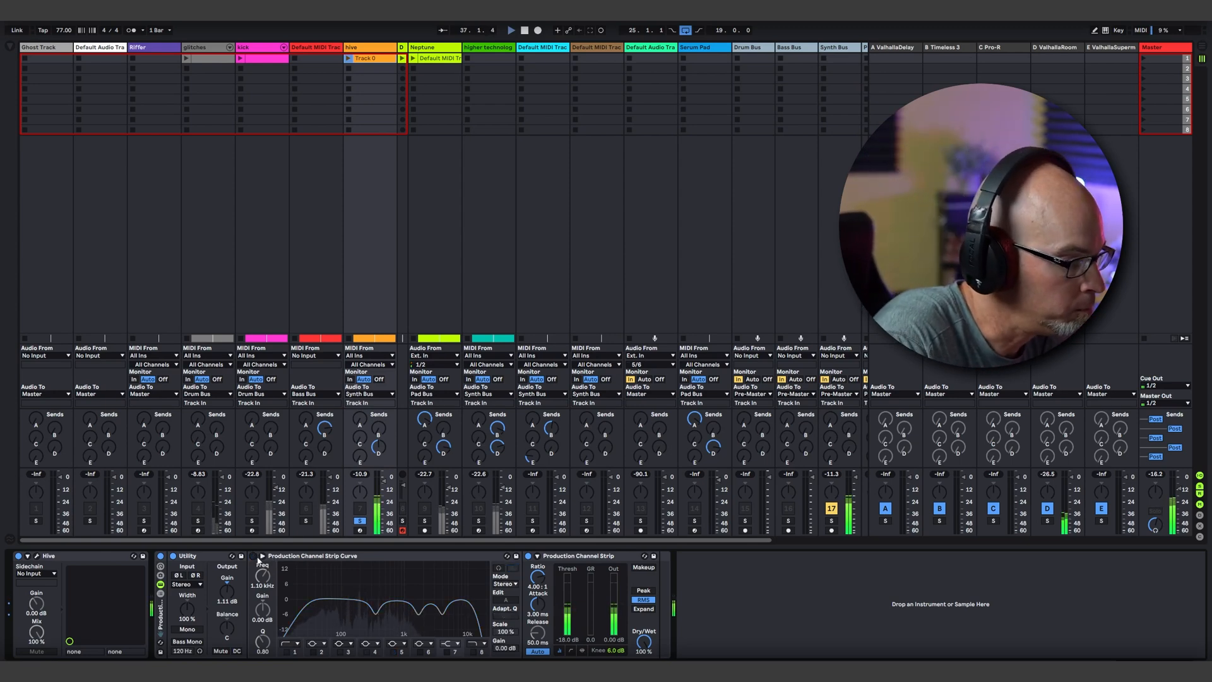
click(254, 557)
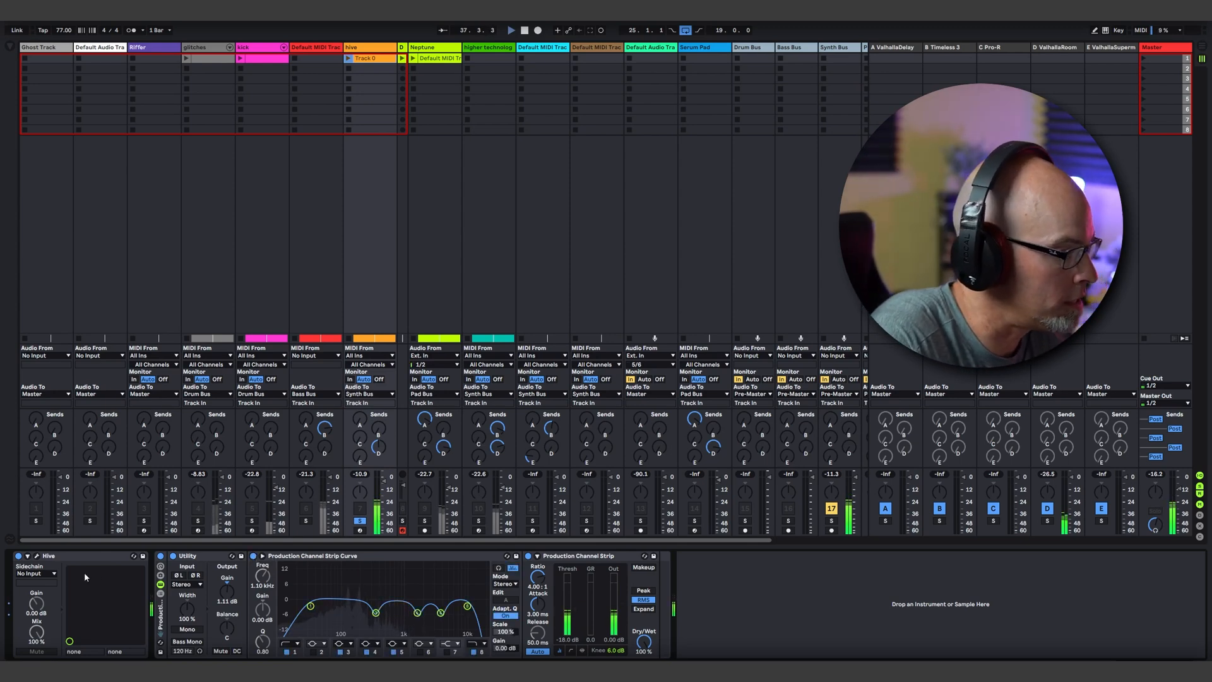
click(37, 555)
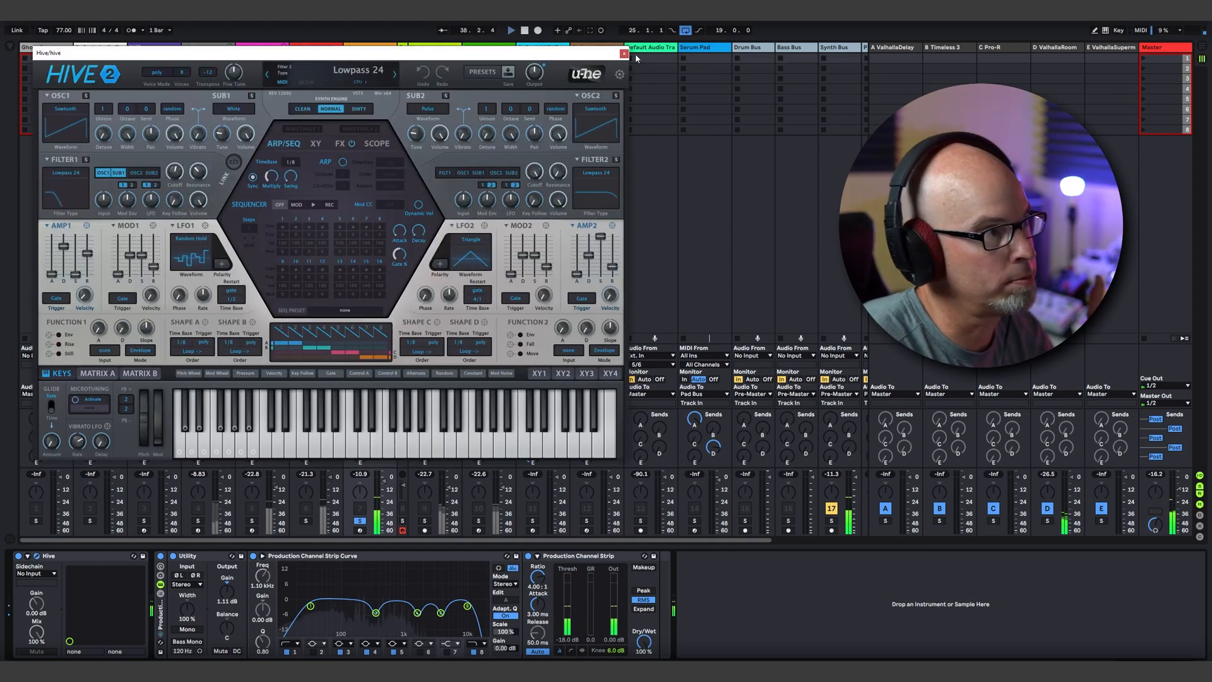
click(625, 54)
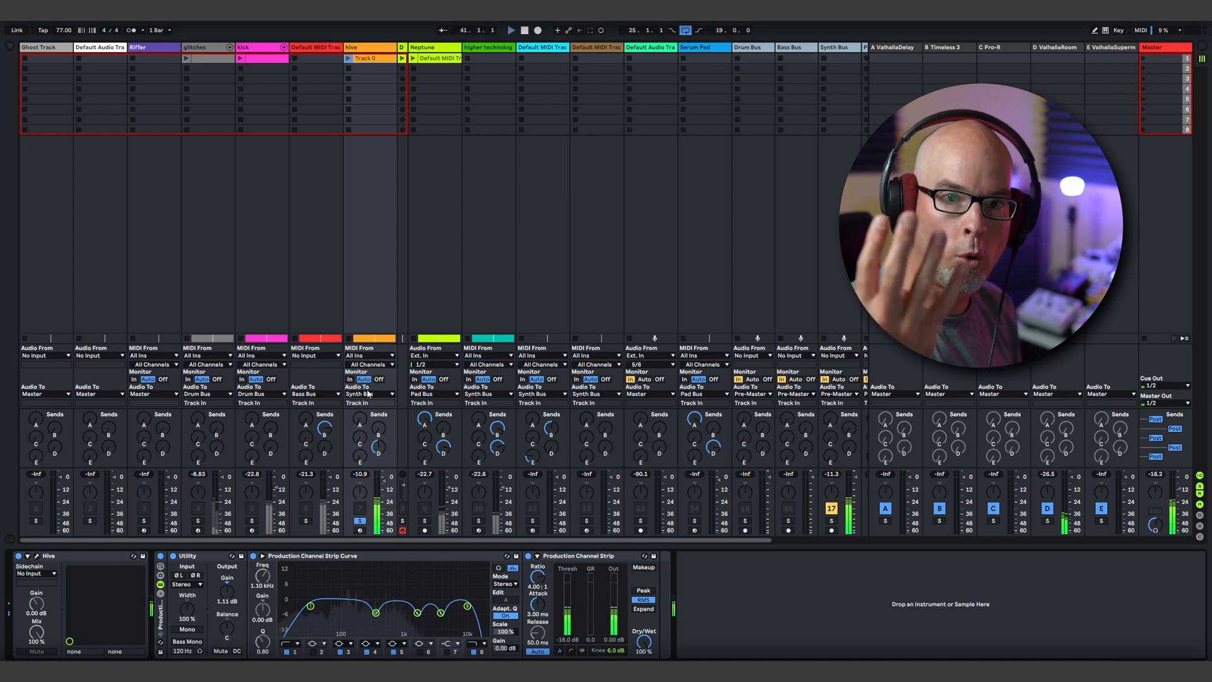
Step: Examine the device chains on the Bass, Synth and Pad buses
mouse_move(523, 540)
mouse_down()
mouse_move(603, 539)
mouse_move(501, 532)
mouse_up()
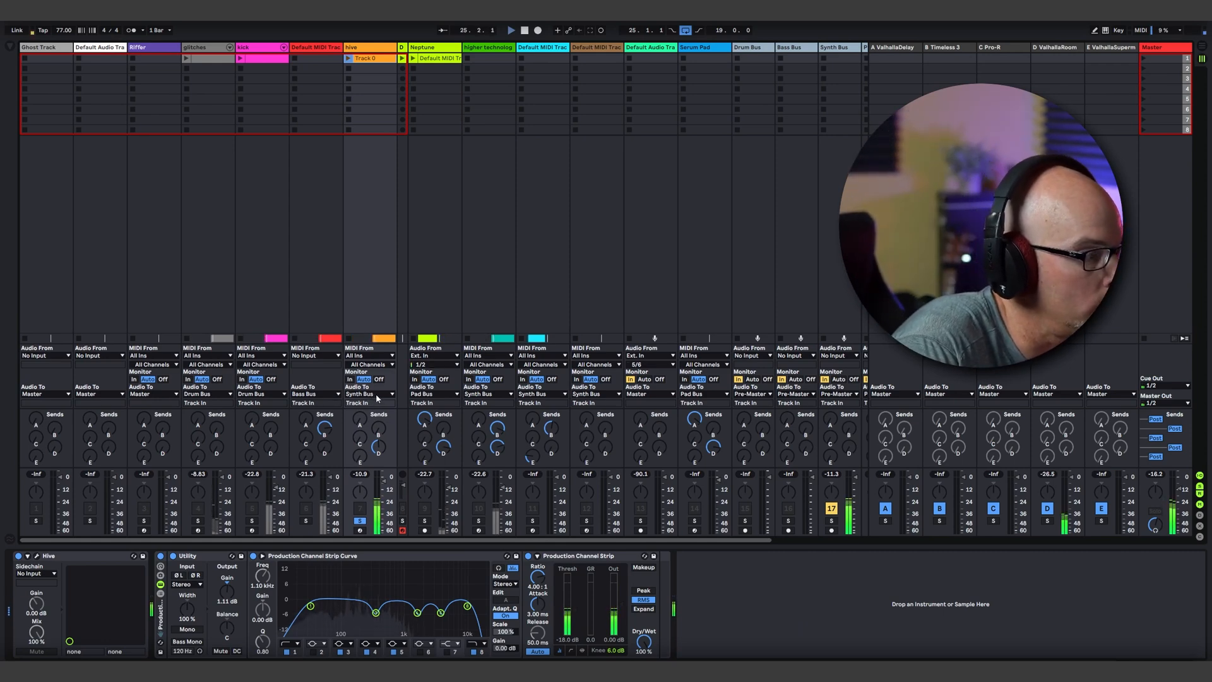
drag(570, 538, 668, 538)
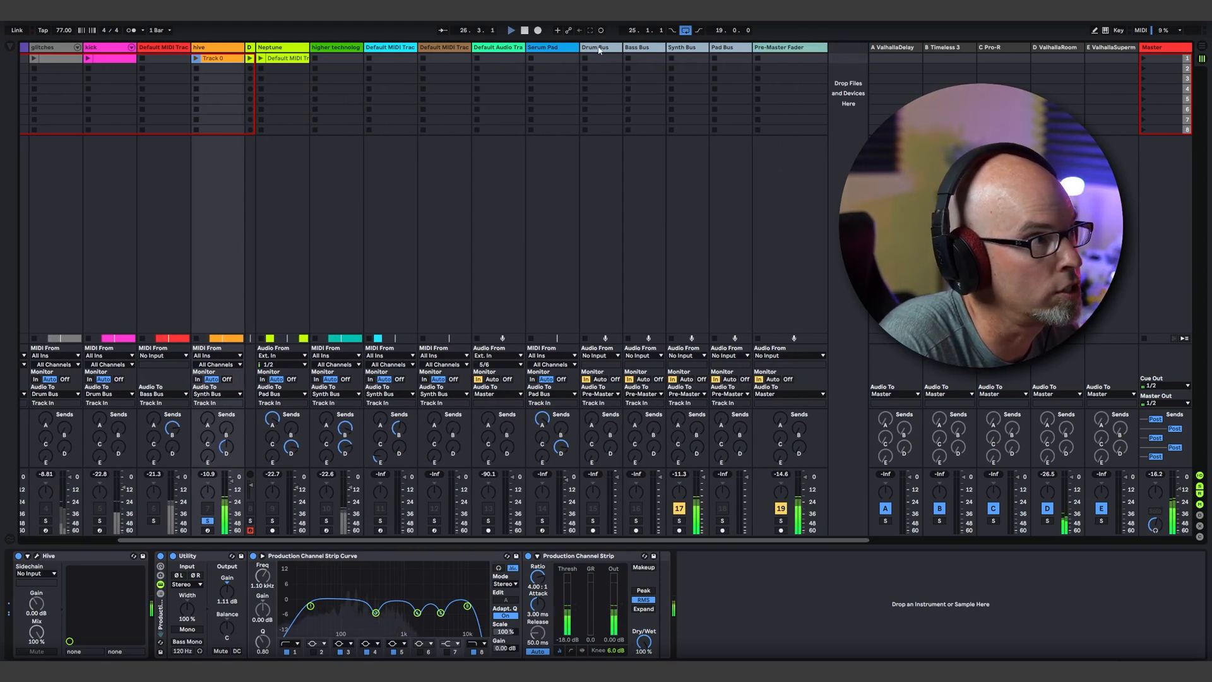
click(644, 59)
click(685, 59)
click(723, 60)
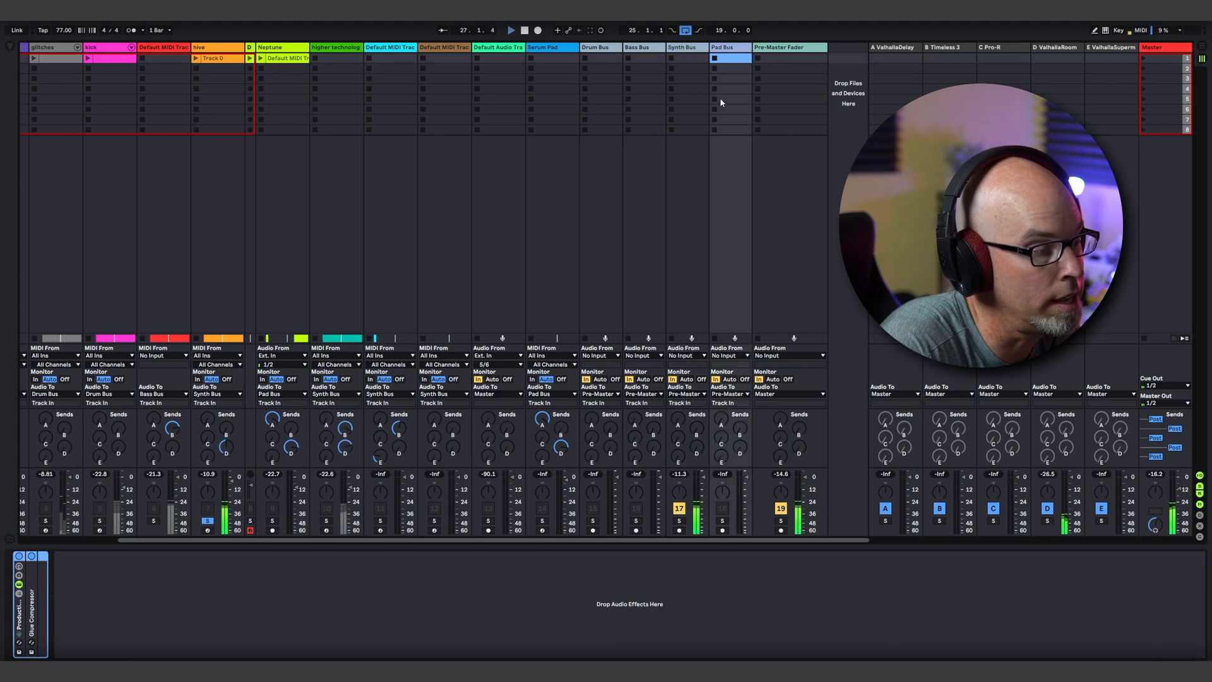
Step: Solo the kick track alongside the hive track and show the kick's device chain
drag(745, 542, 601, 543)
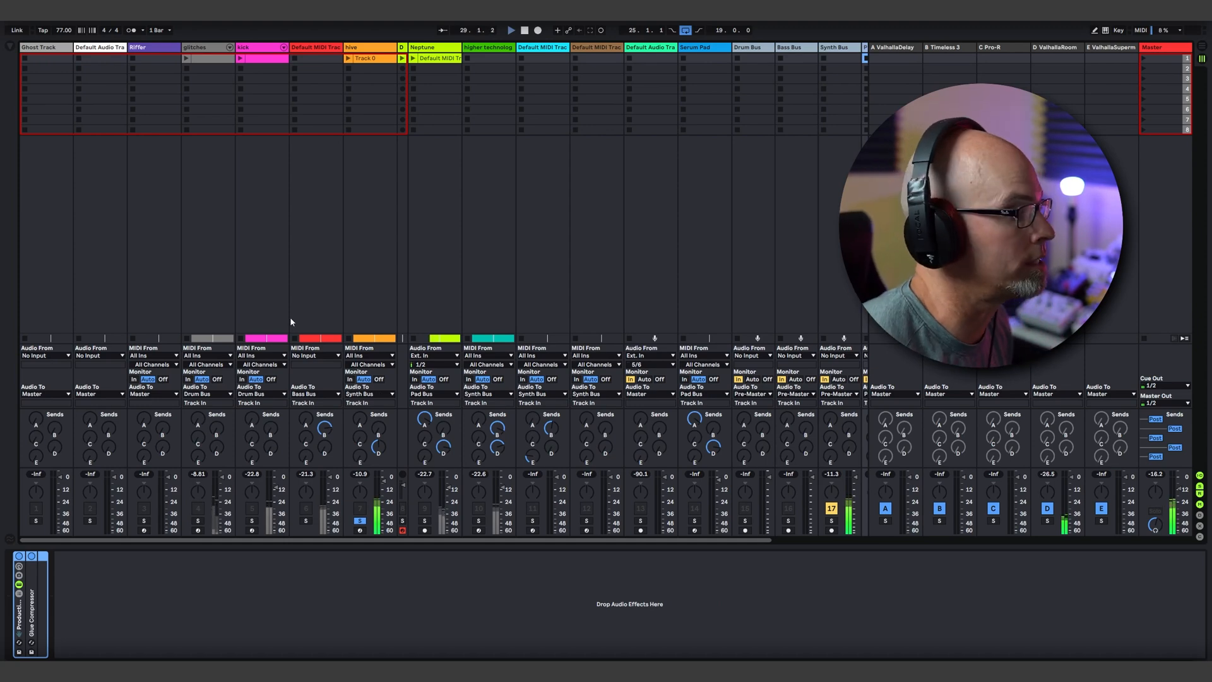
click(253, 522)
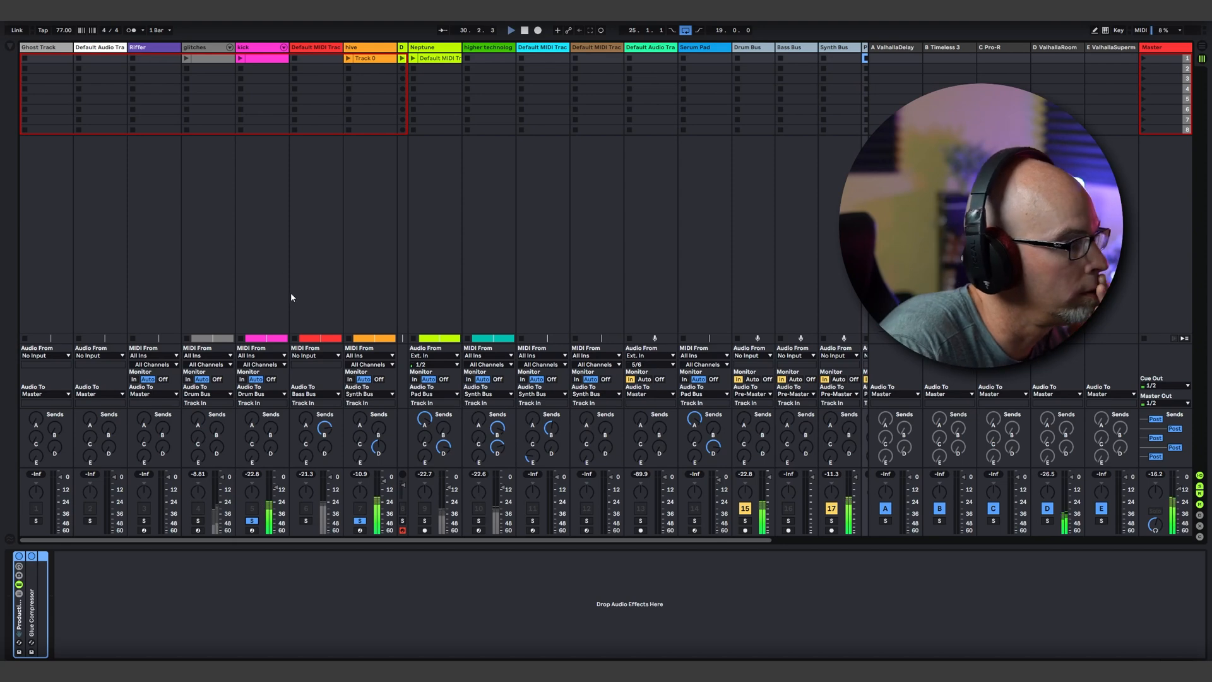
click(257, 51)
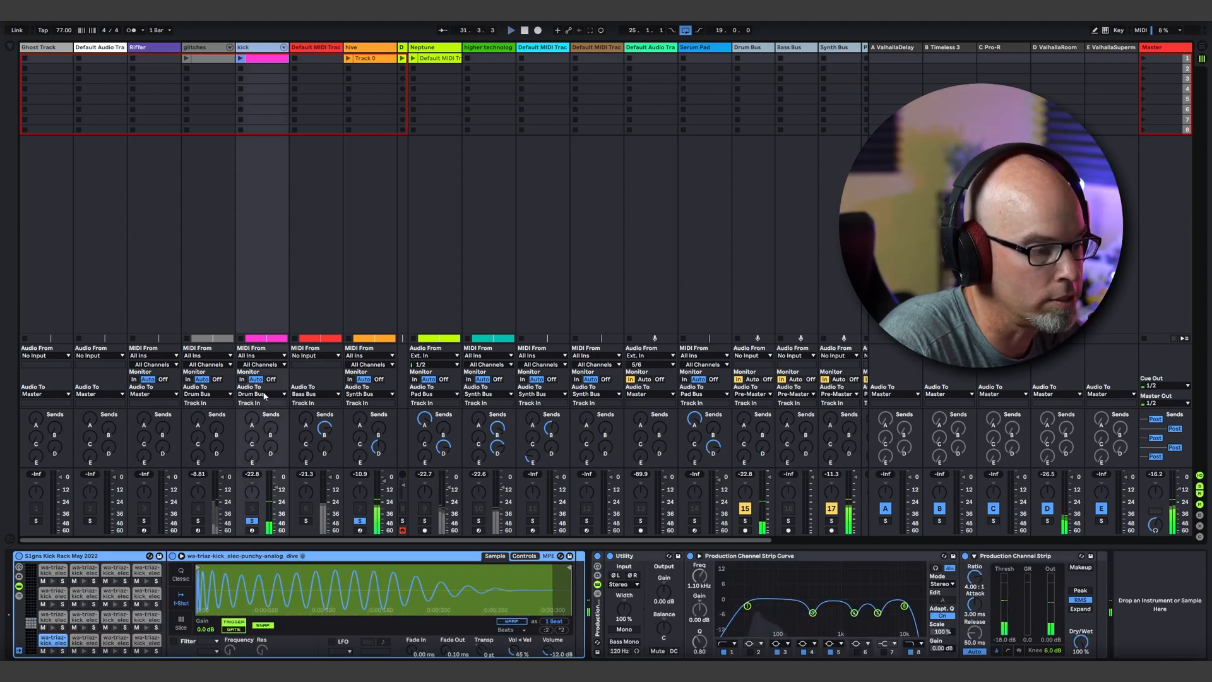
Step: Examine the device chains on the Drum, Bass and Synth buses while kick and hive play
drag(670, 540, 772, 541)
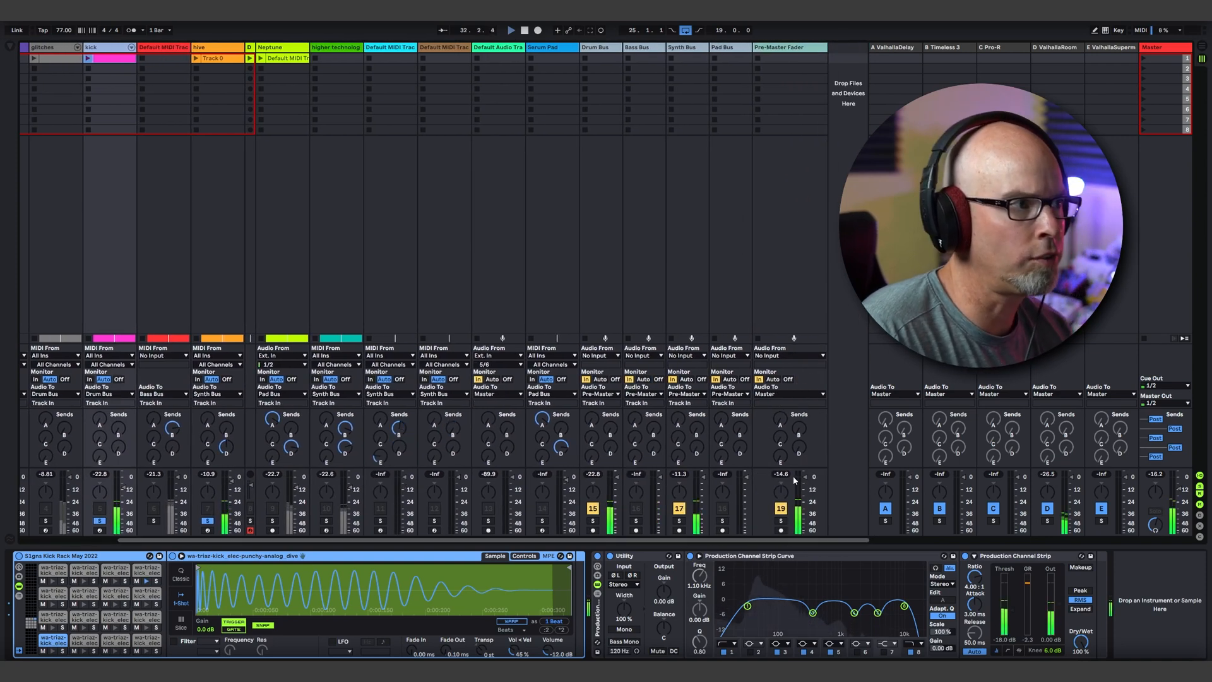
click(629, 50)
key(Left)
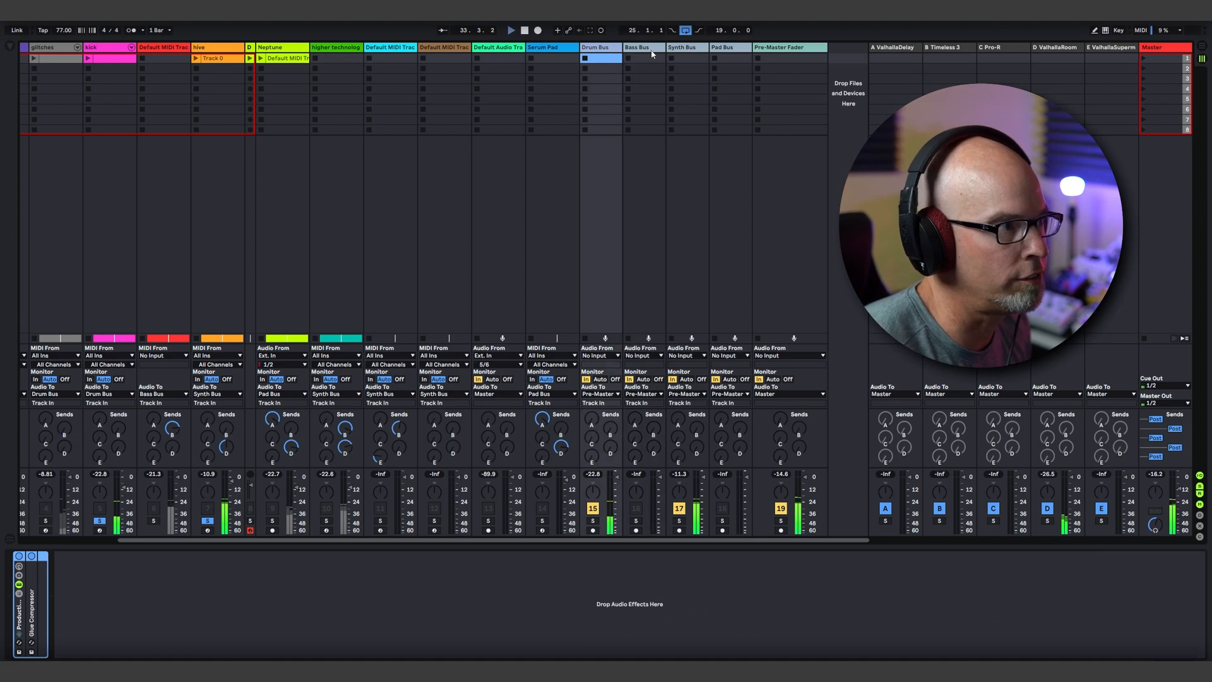
click(652, 50)
click(684, 48)
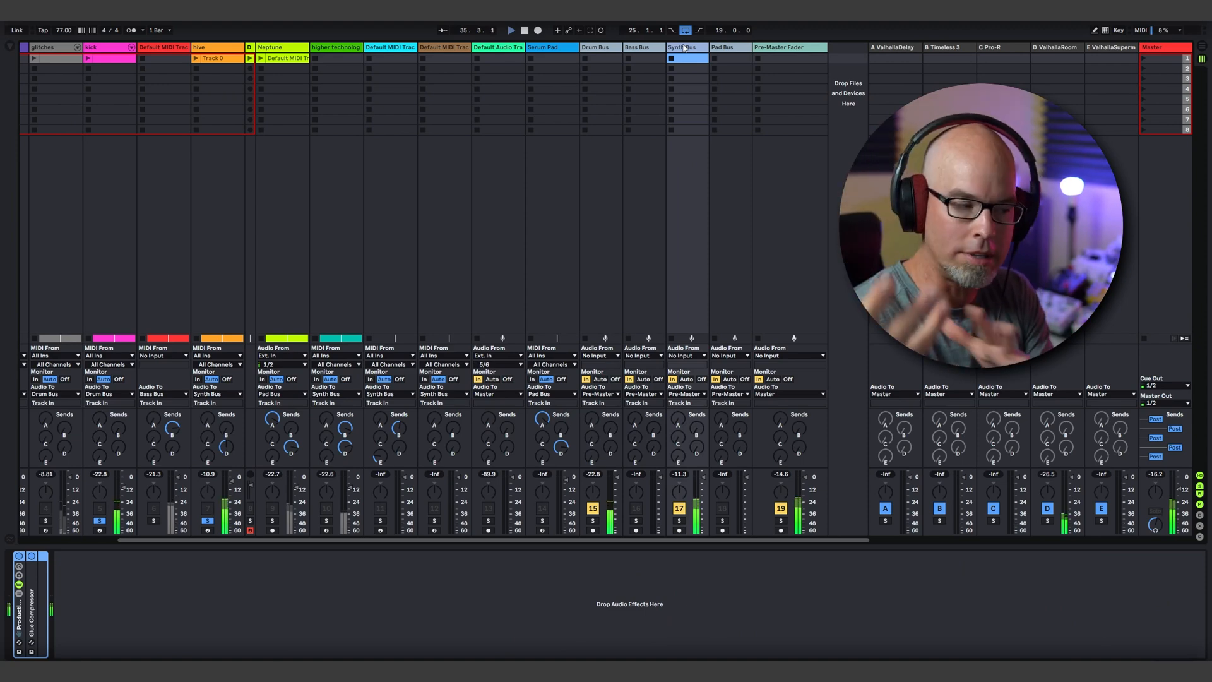
Step: Set the Utility output gain on the kick track to -4.44 dB
drag(726, 541, 616, 529)
click(257, 85)
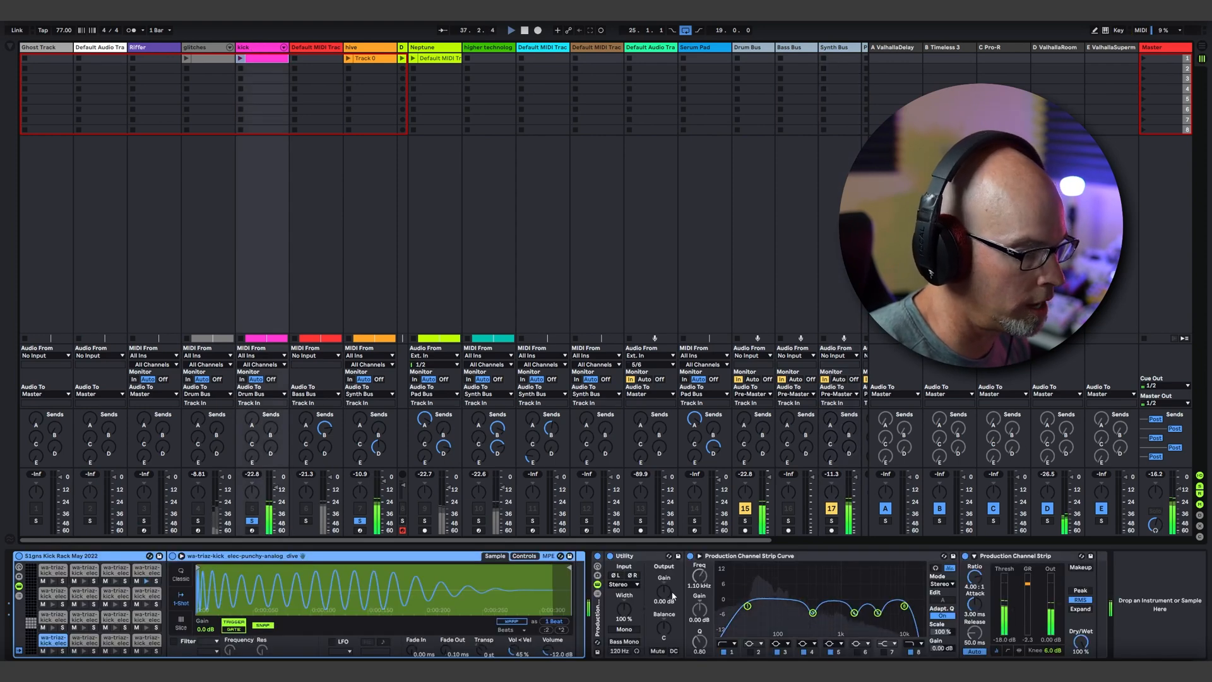
drag(669, 599, 670, 616)
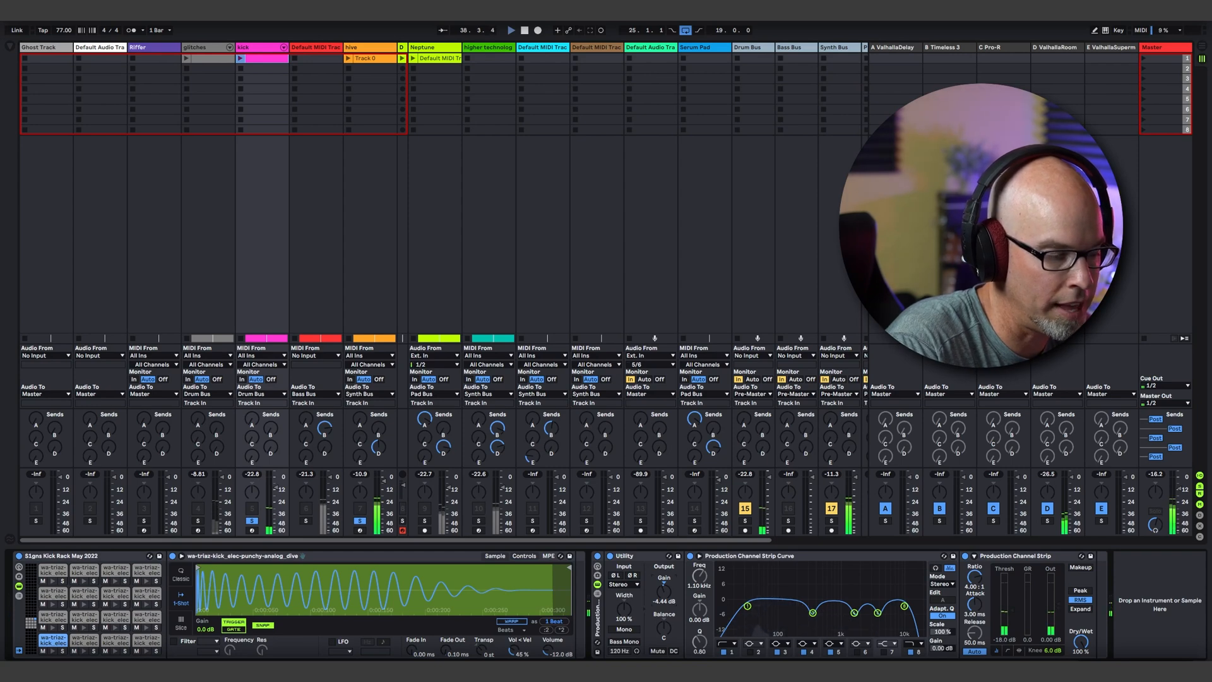
Step: Switch the compressor in the kick track's Production Channel Strip to Peak detection
click(1080, 591)
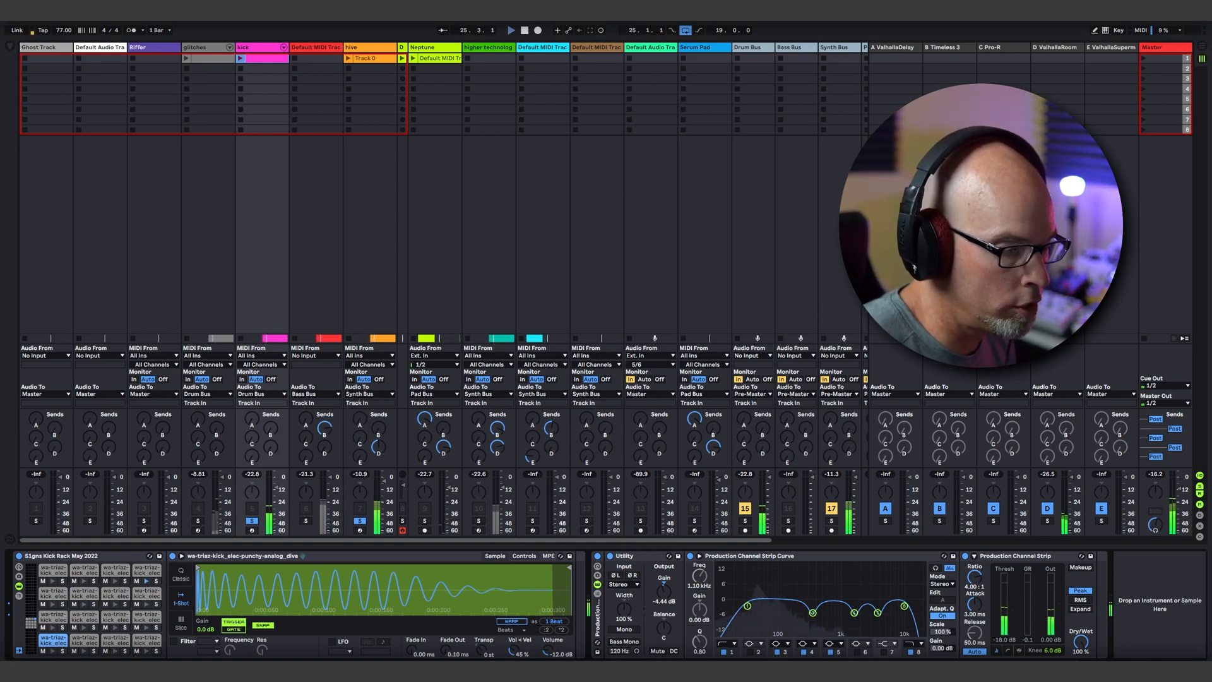
click(750, 47)
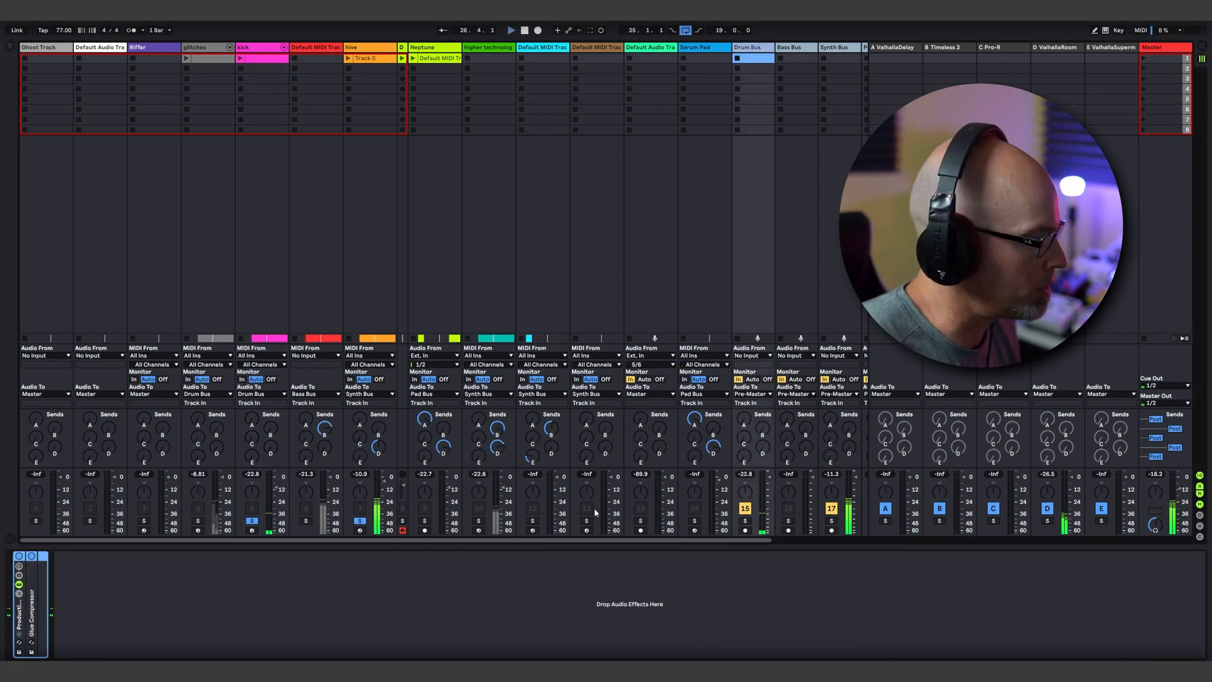
double_click(21, 618)
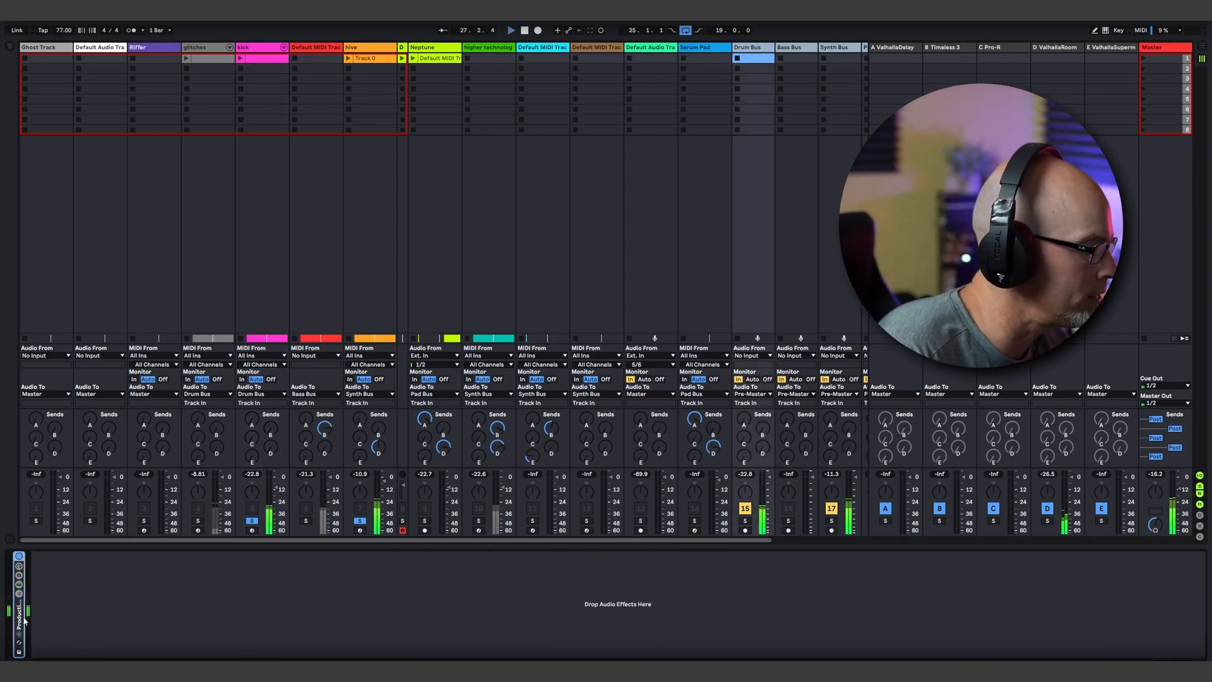
double_click(25, 618)
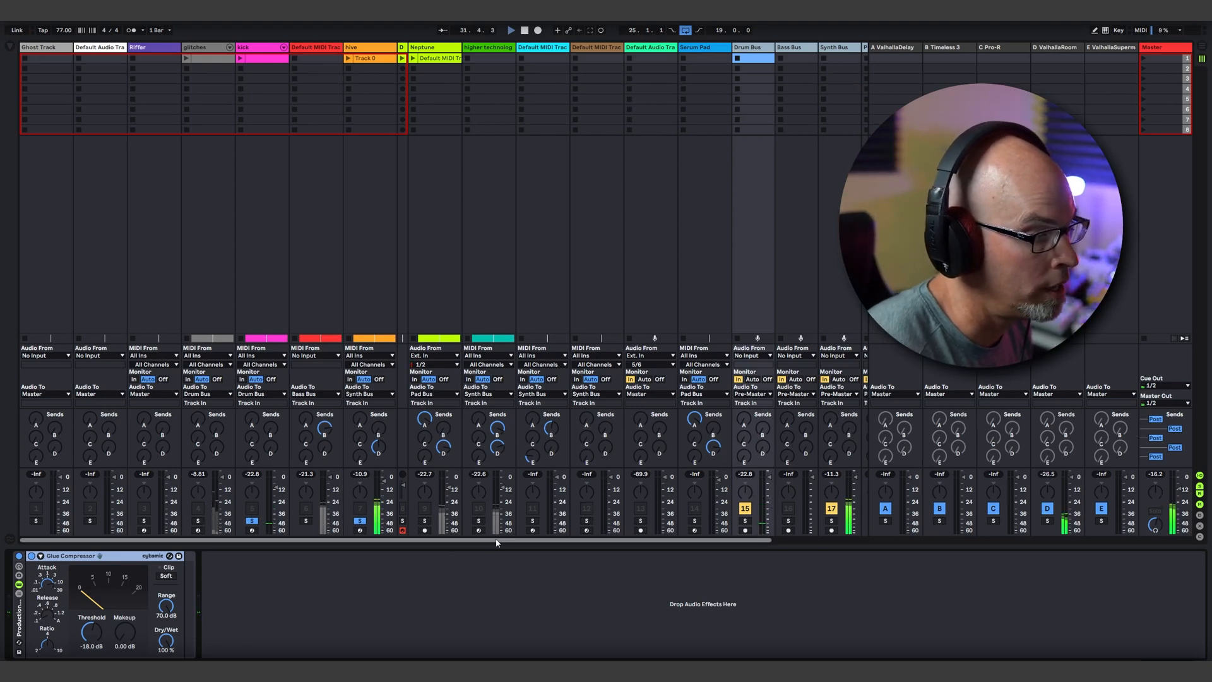
Step: Turn off solo on the kick and hive tracks so the full mix plays
drag(497, 541, 677, 541)
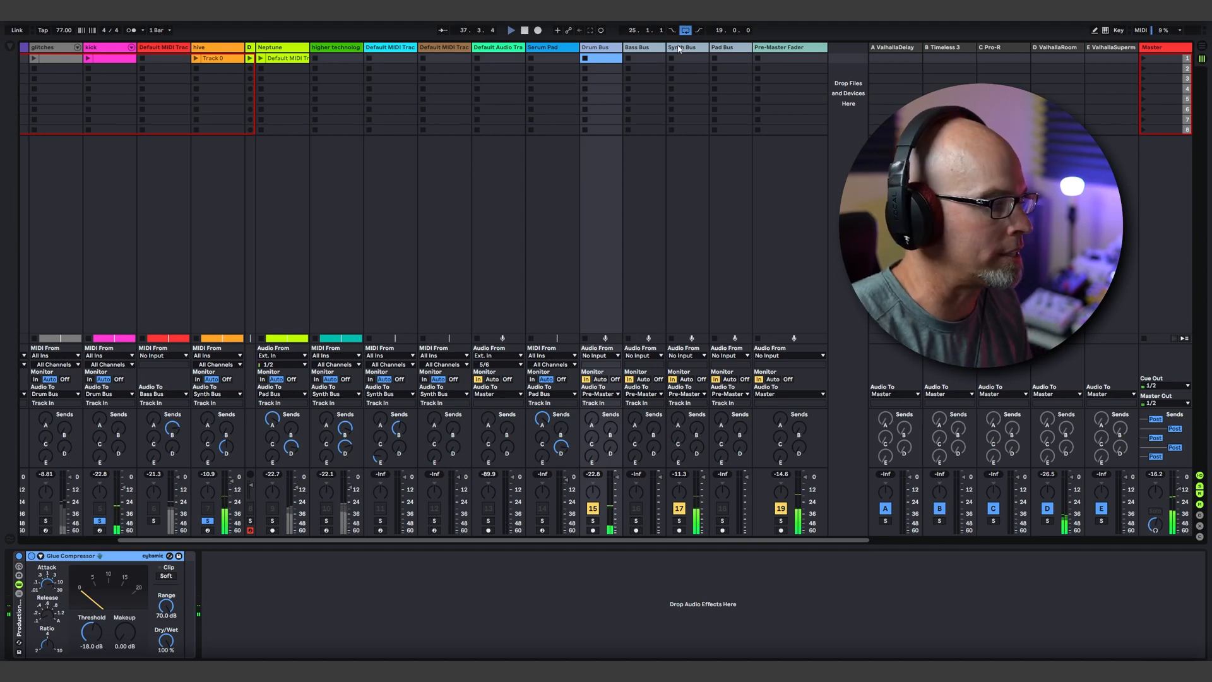
click(207, 524)
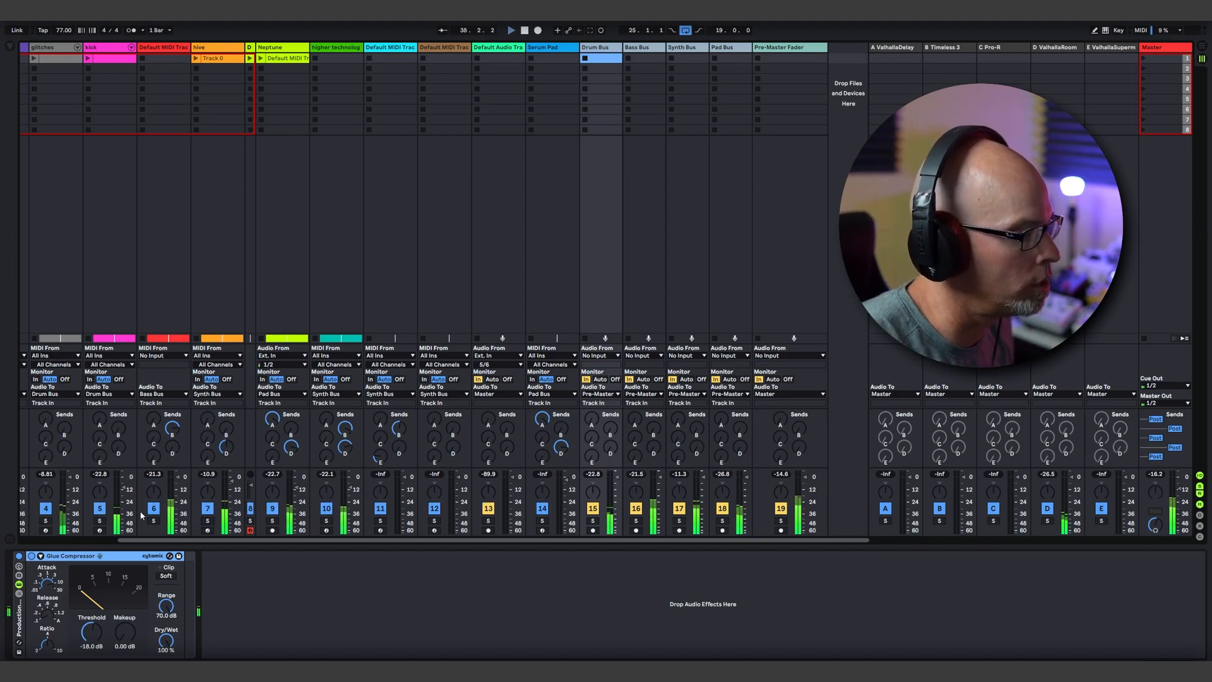
Step: Show the Bass Bus and Synth Bus device chains and unfold the Glue Compressor on the Synth Bus
click(642, 48)
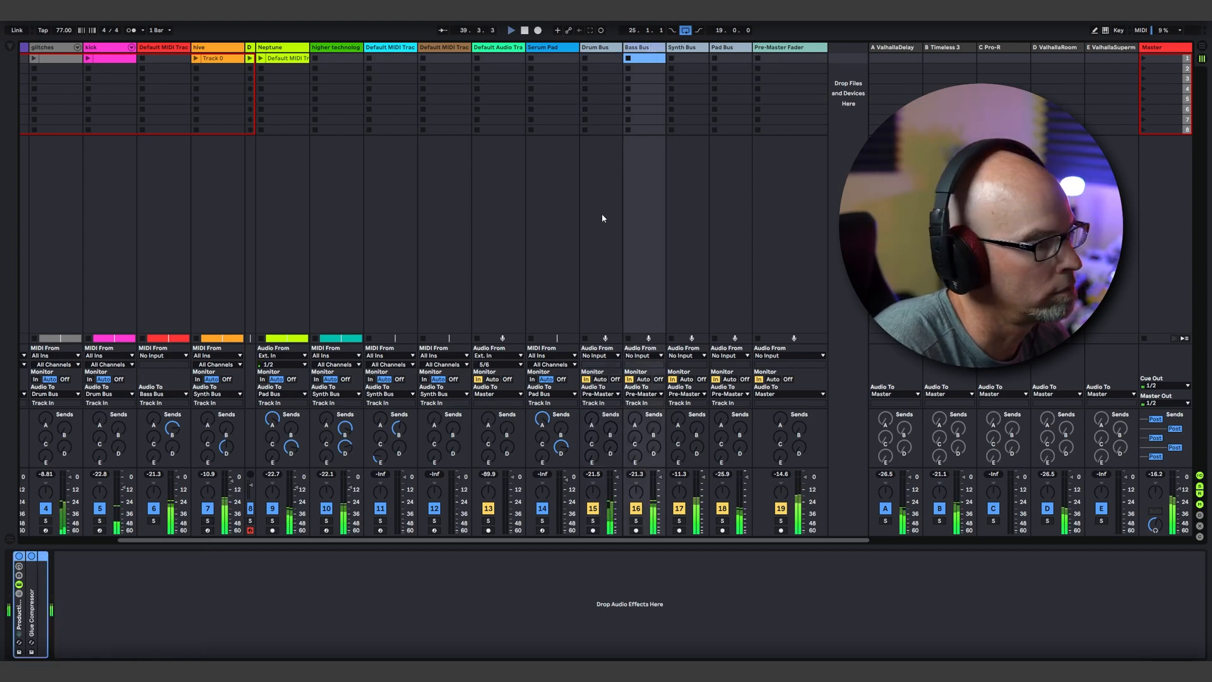
click(681, 54)
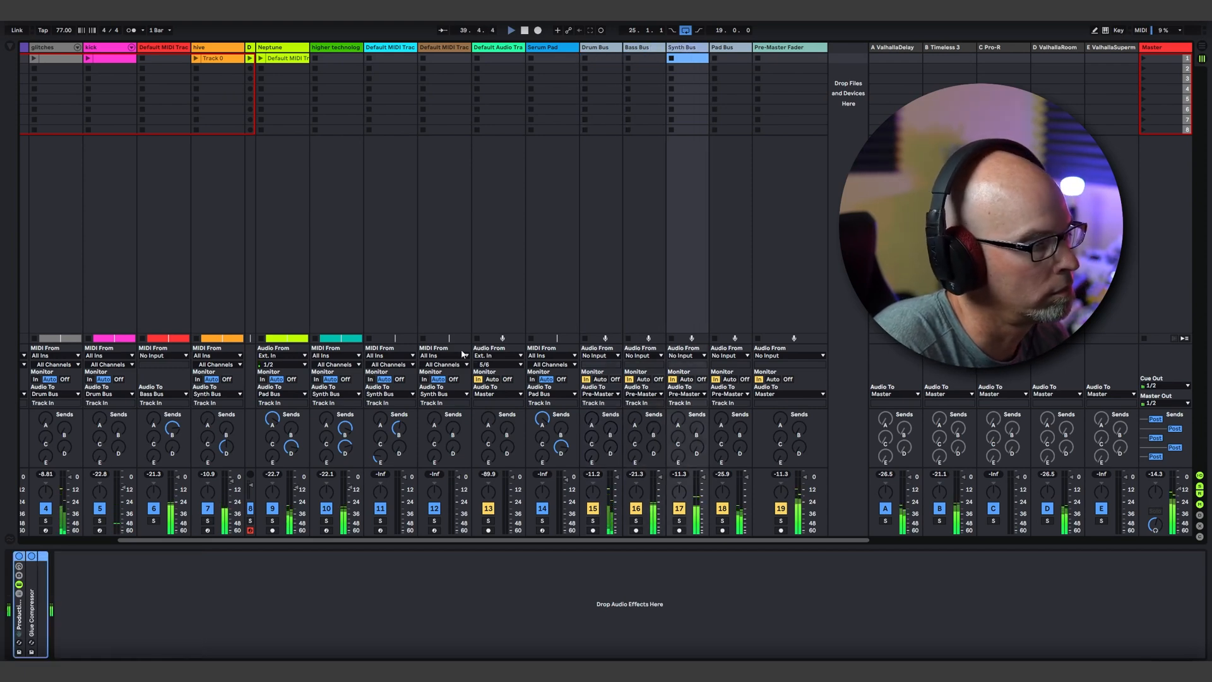
double_click(35, 617)
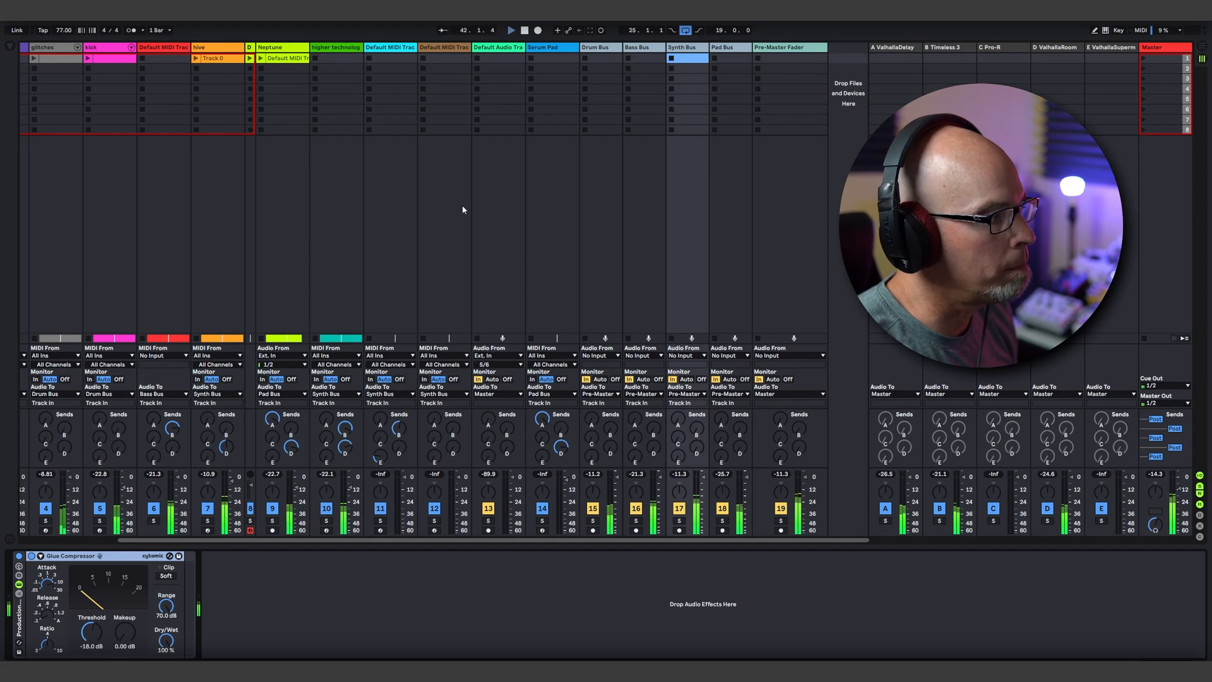
Step: Unfold EQ Eight and Glue Compressor on the Pre-Master Fader track, and show the Master track's device chain
click(774, 49)
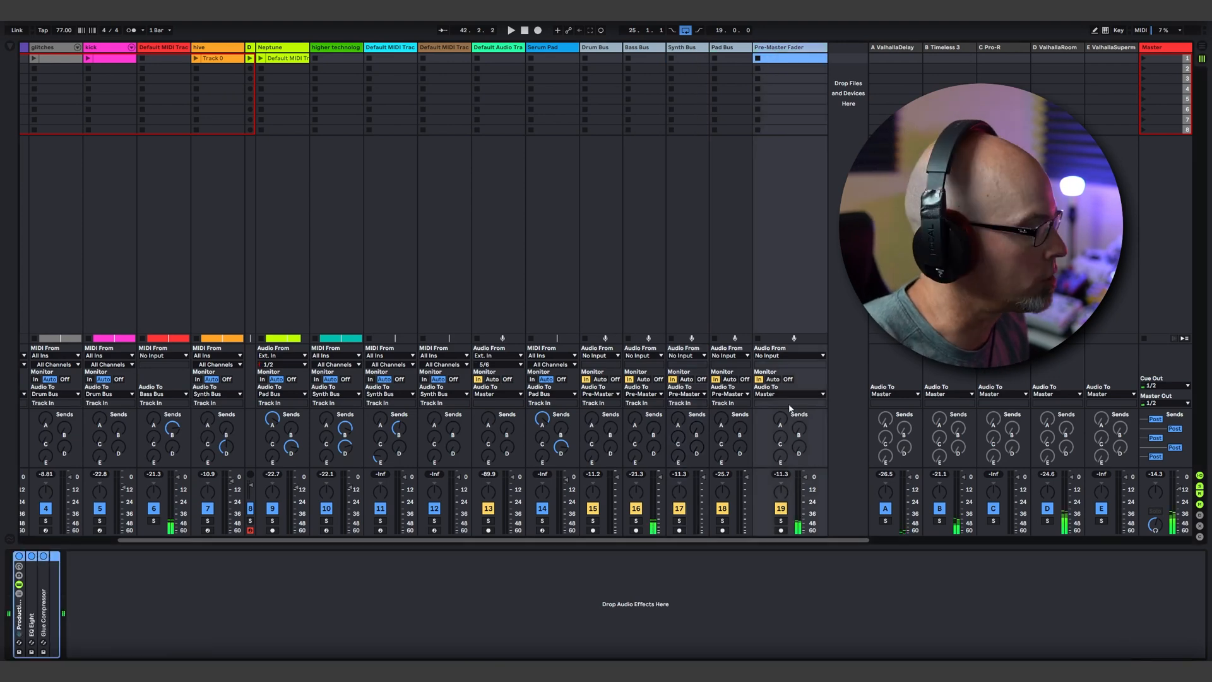
double_click(30, 621)
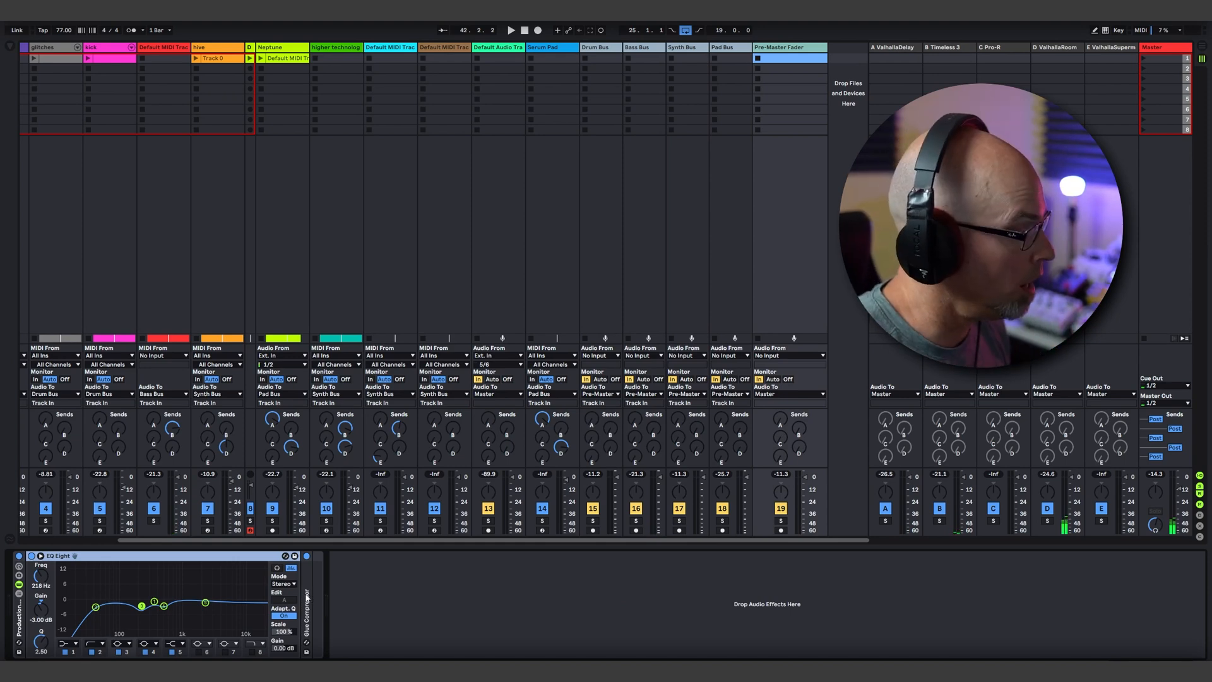
double_click(308, 596)
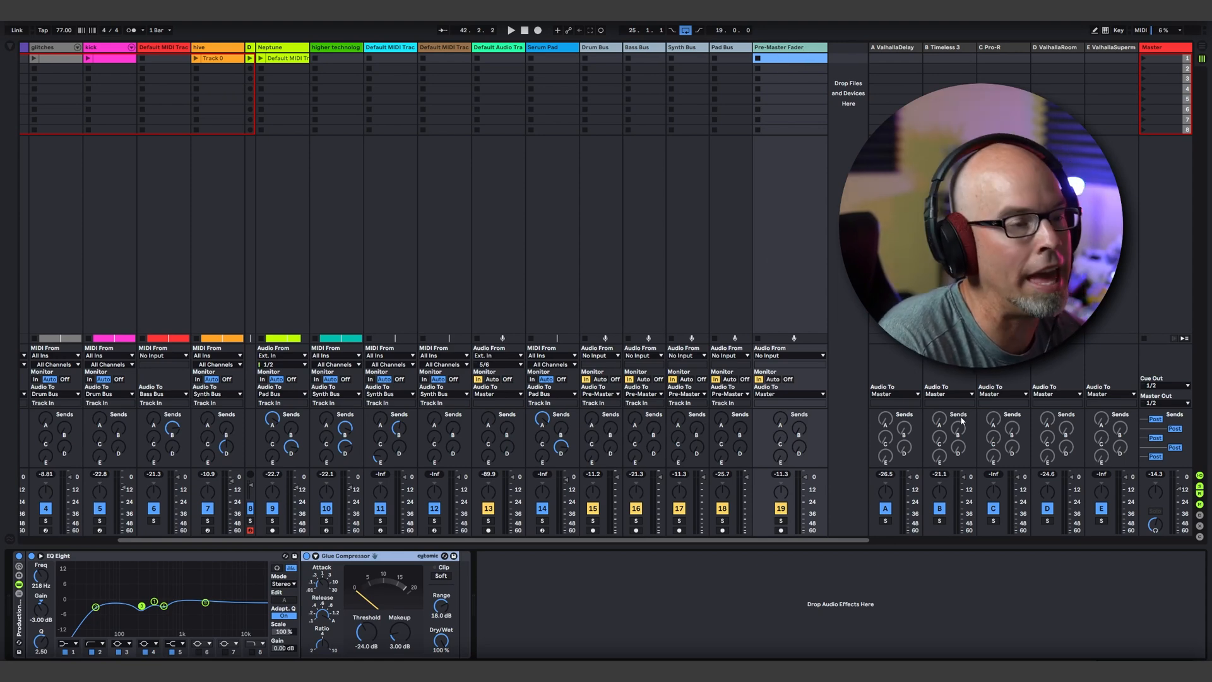
click(1159, 48)
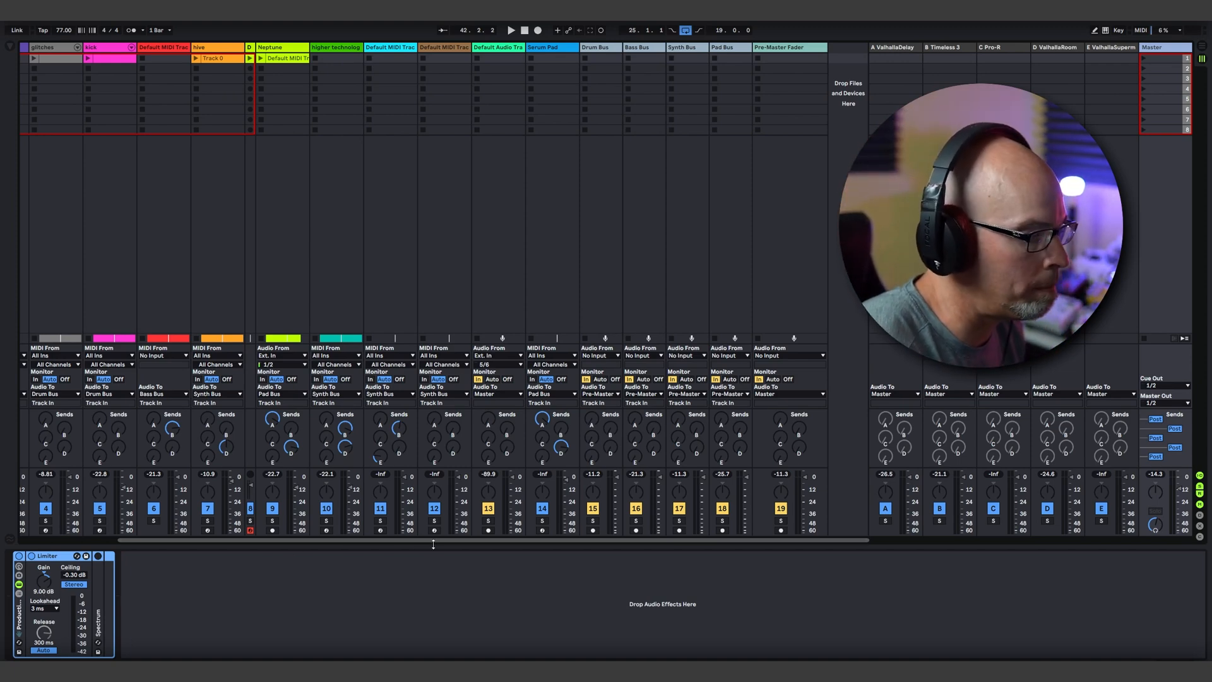
Step: Show the hive track's device chain and start playback to watch its channel strip
scroll(434, 541, left, 5)
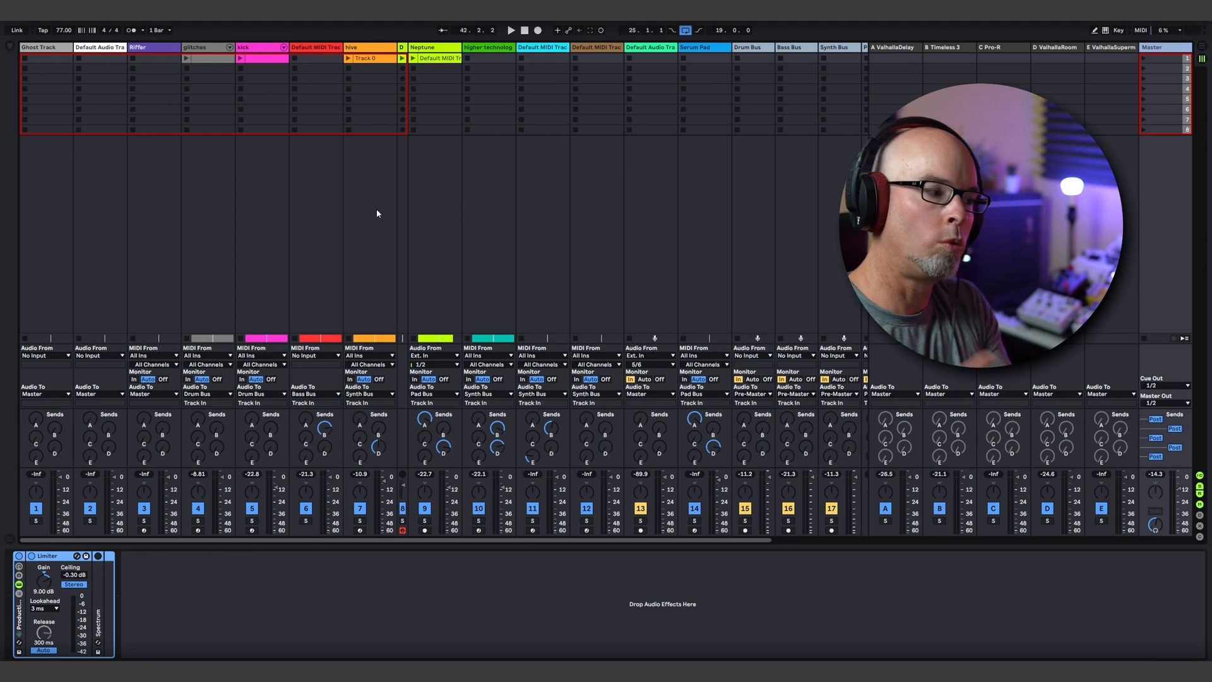
click(360, 47)
key(space)
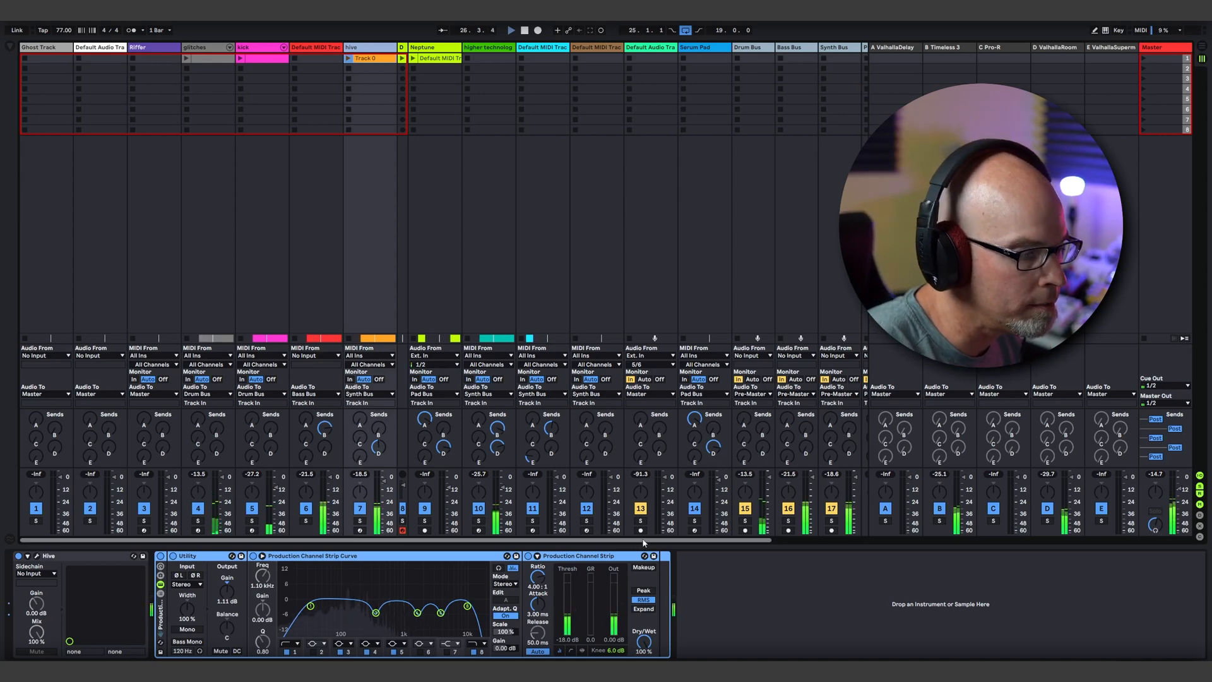
Step: Open the ValhallaDelay plug-in on return track A, examine its delay settings and close it
drag(640, 541, 738, 541)
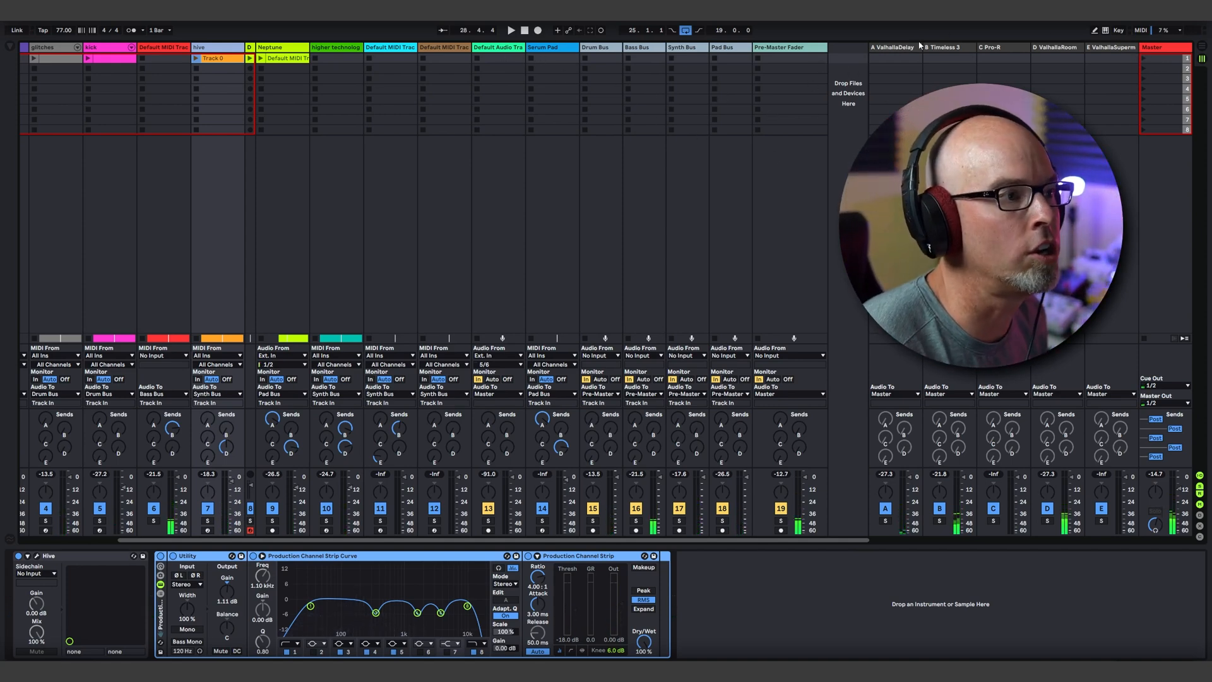
click(917, 48)
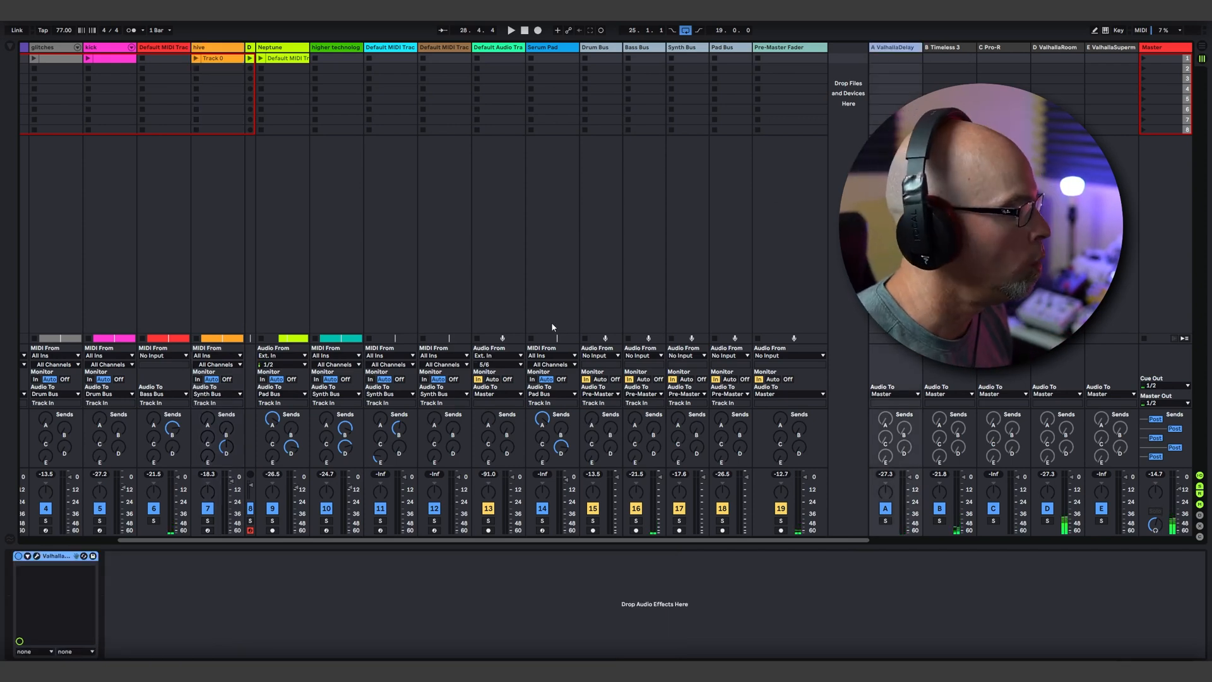
click(37, 556)
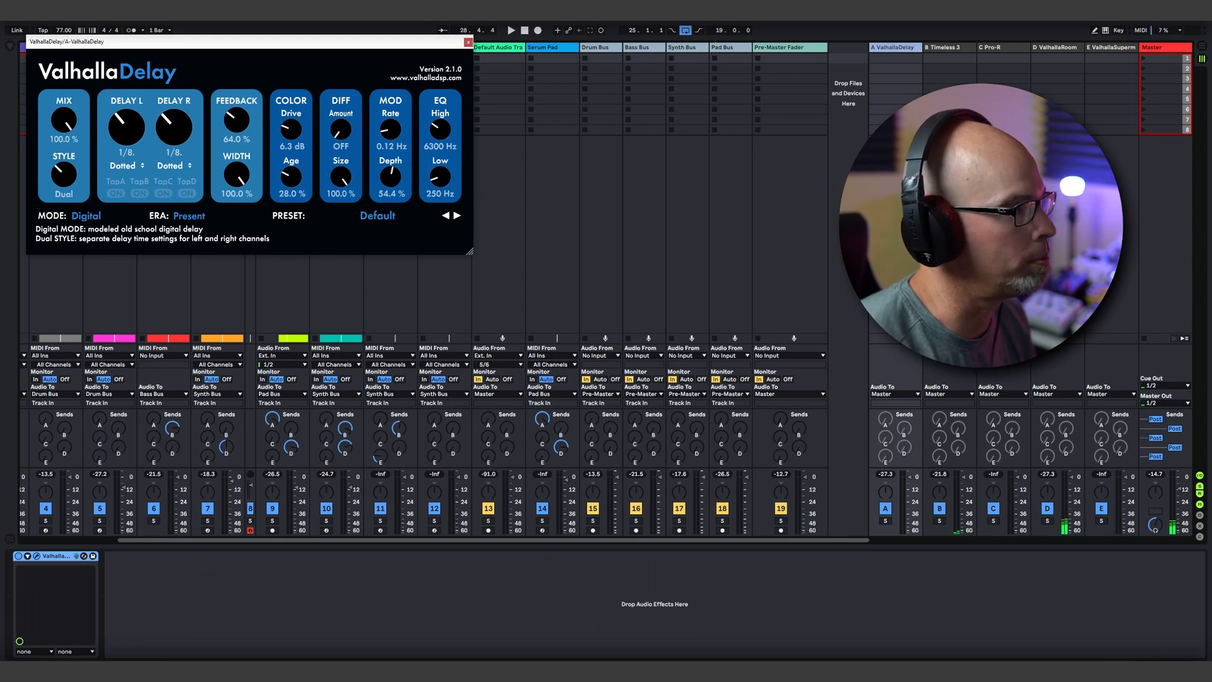
drag(395, 41, 756, 171)
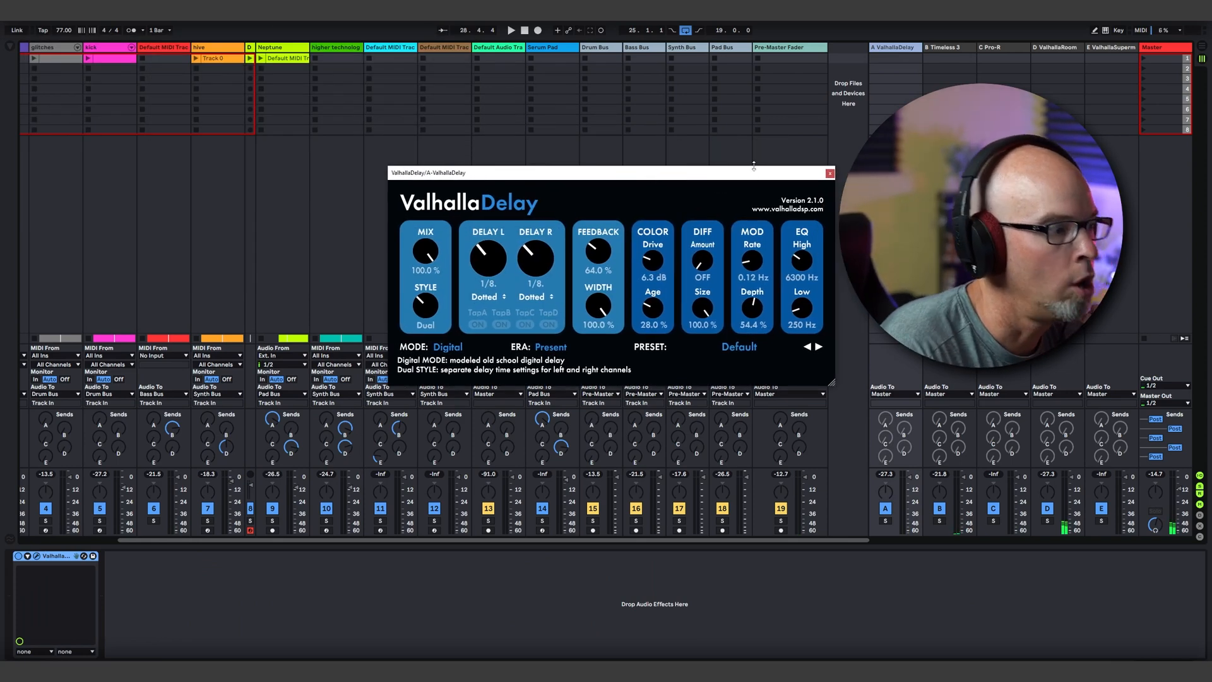
click(830, 173)
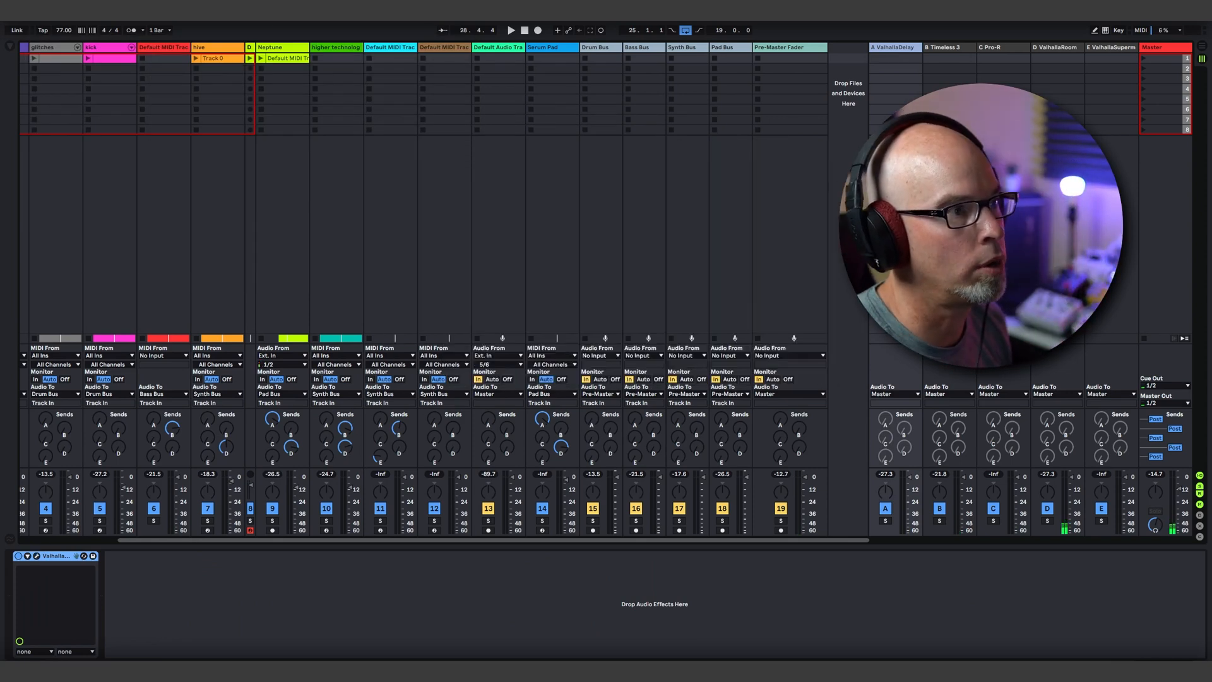
Step: Open the Timeless 3 plug-in on return track B, examine its delay and filter curve, and close it
click(945, 48)
click(77, 556)
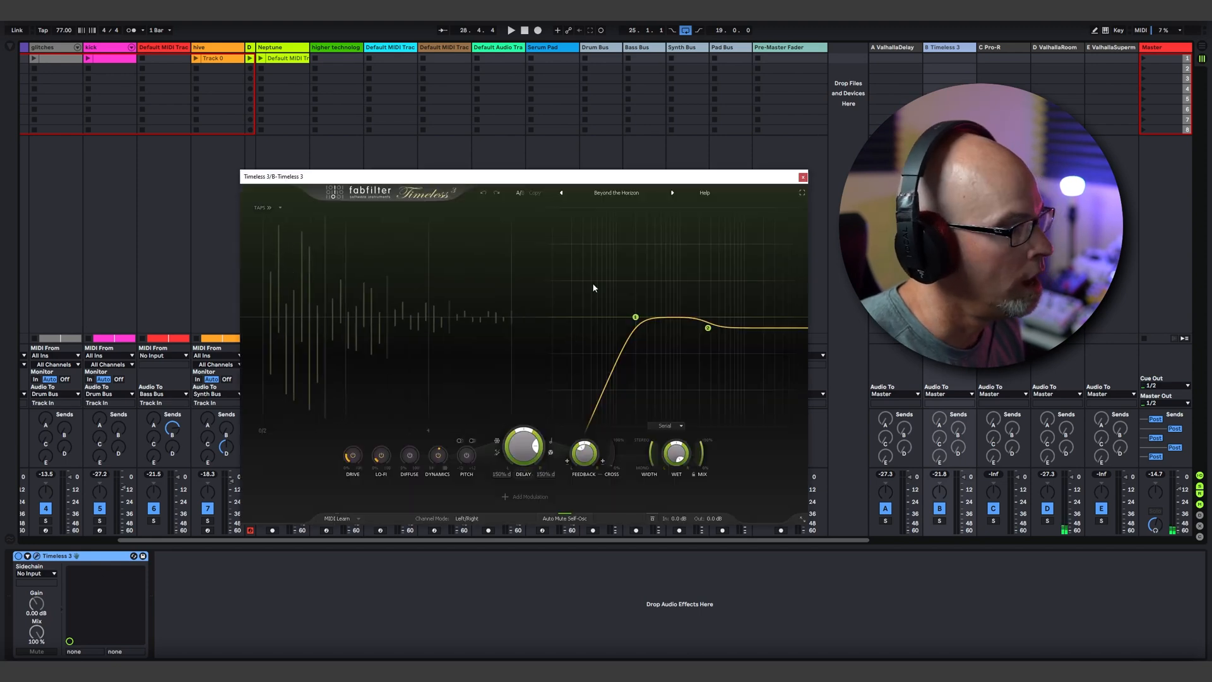
click(803, 176)
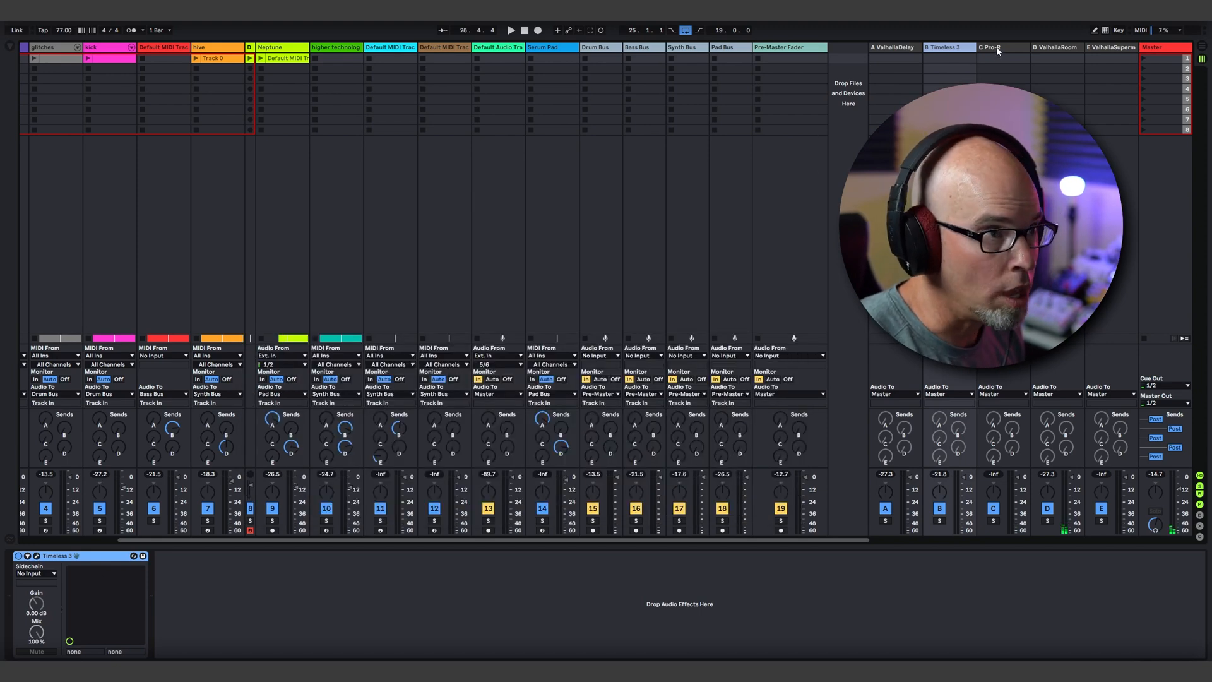
Step: Open the Pro-R reverb on return track C, examine its Space setting and EQ curves, and close it
click(998, 51)
click(63, 555)
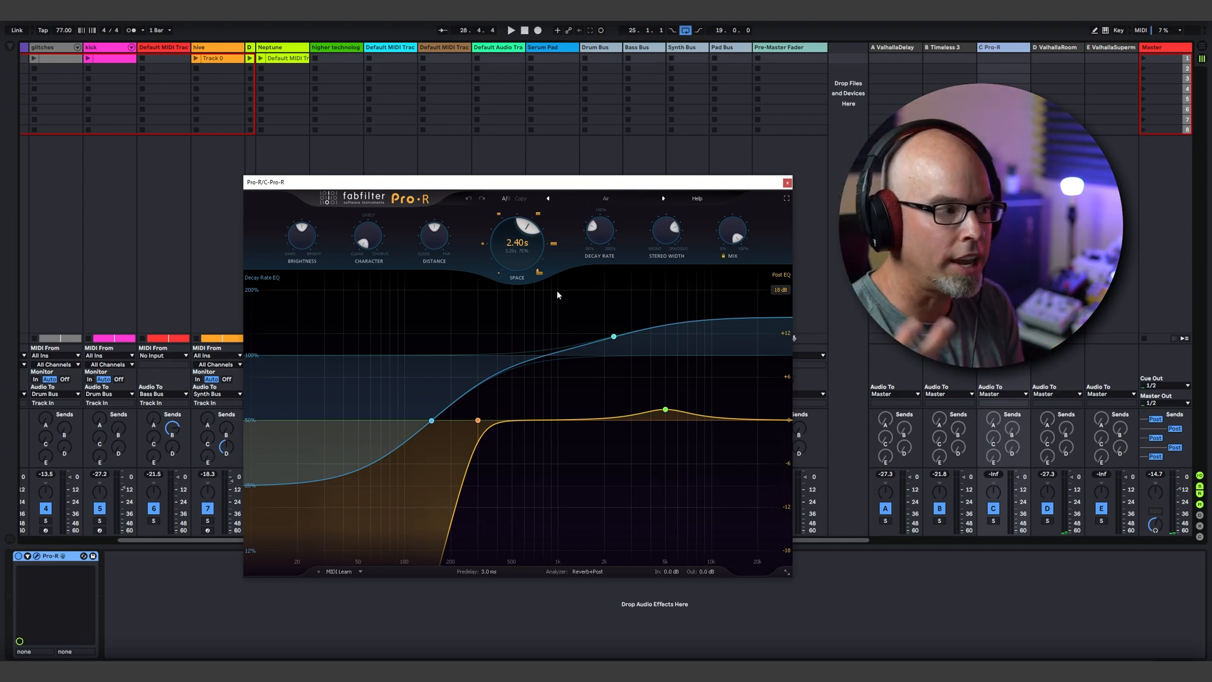
mouse_move(531, 244)
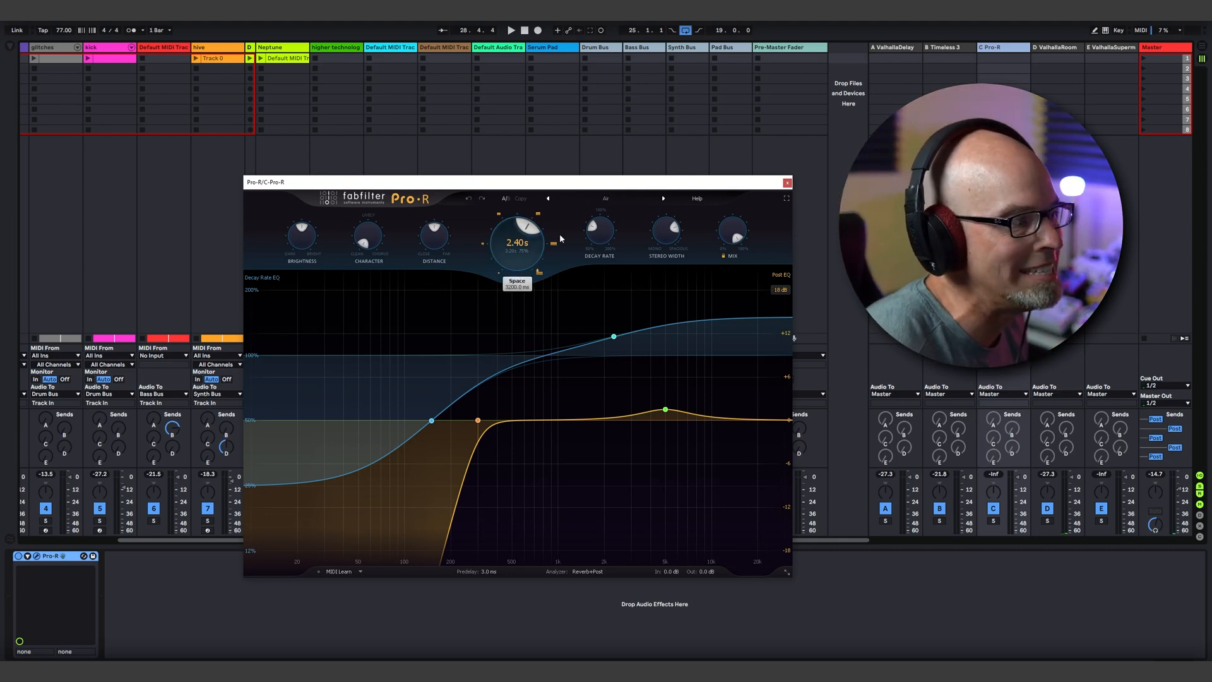
click(787, 182)
Step: Open ValhallaRoom on return track D, enlarge its window to examine the reverb settings, and close it
click(1055, 51)
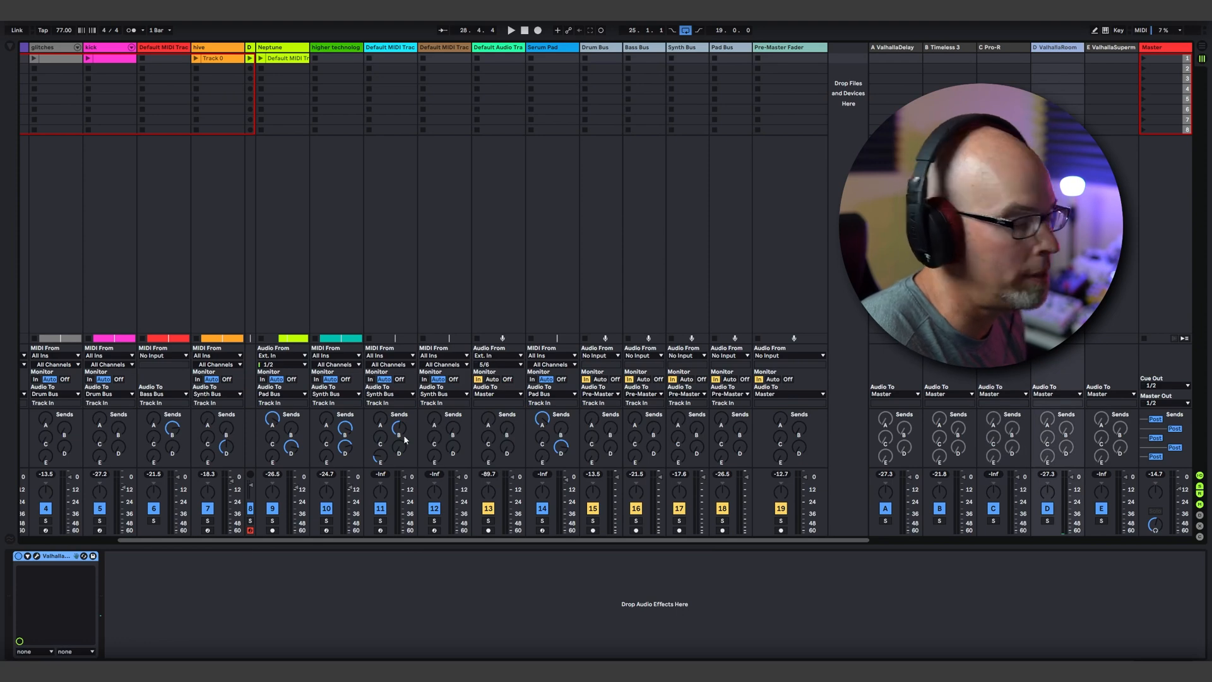
click(37, 556)
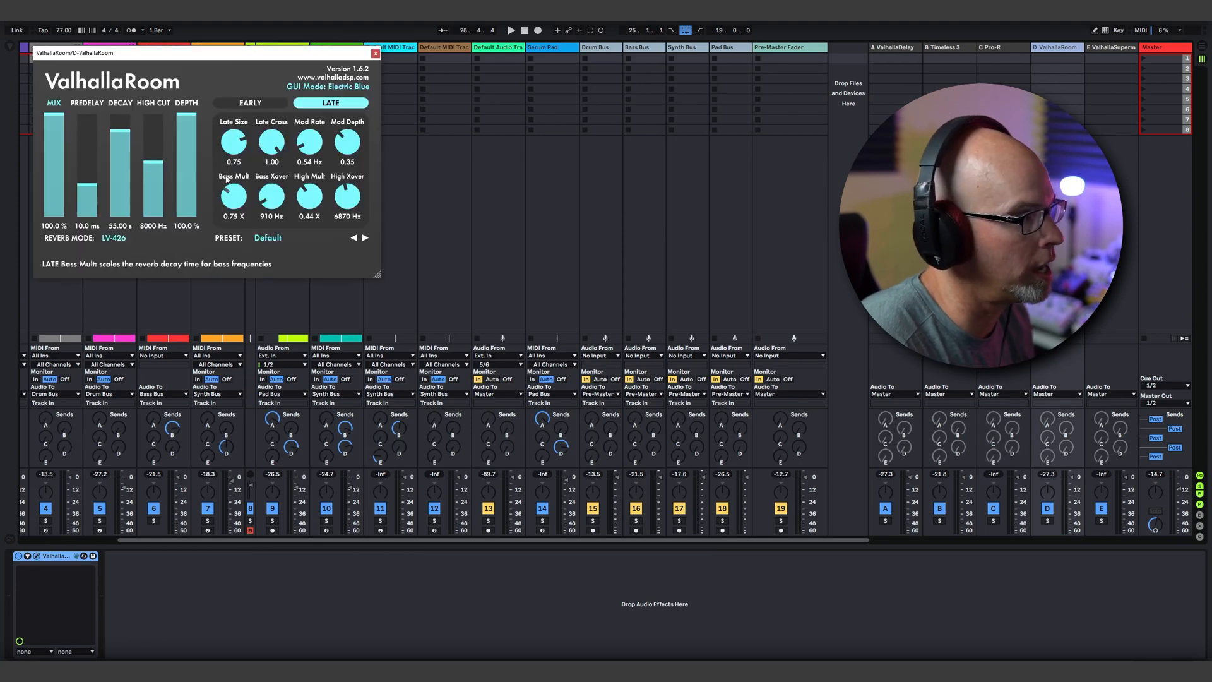
drag(203, 52, 581, 167)
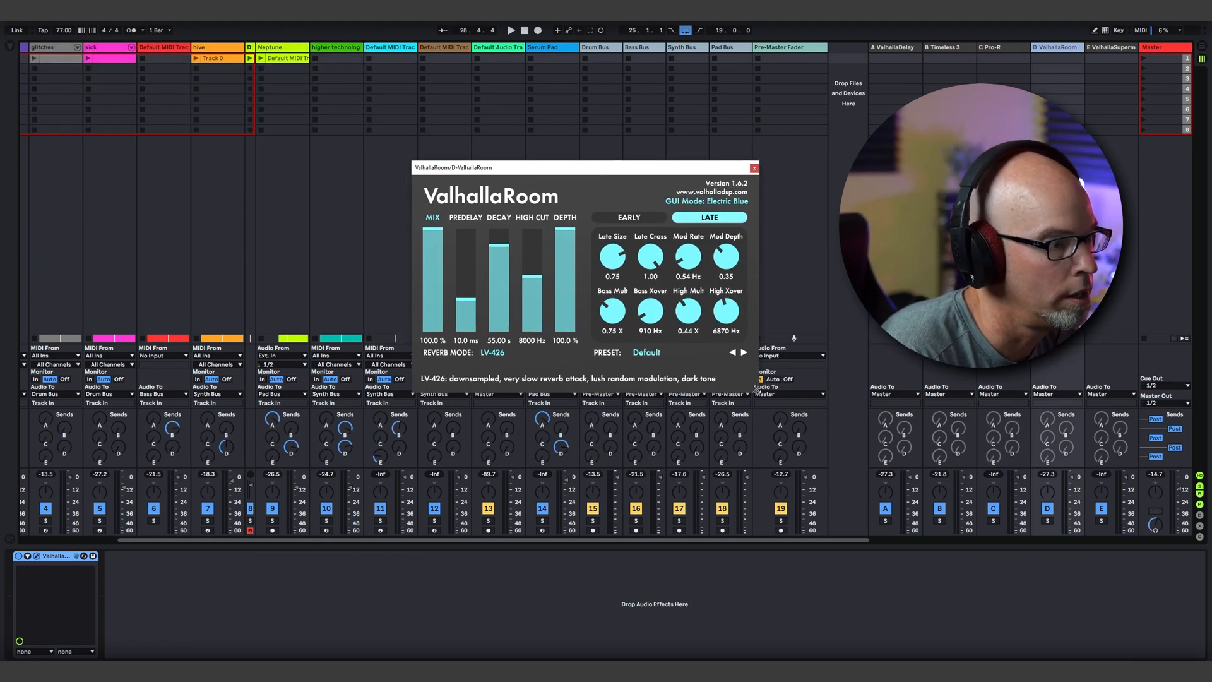
drag(757, 390, 832, 440)
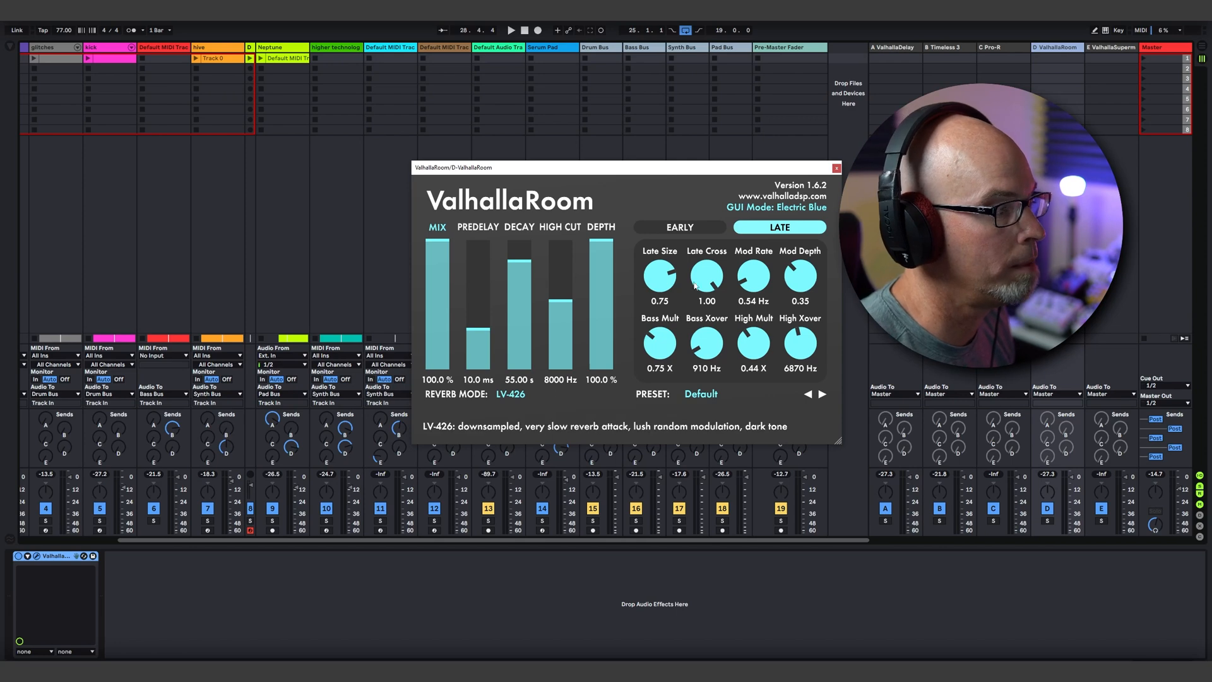
click(835, 167)
Step: Open ValhallaSupermassive on return track E, examine its Great Annihilator settings and close it
click(1110, 48)
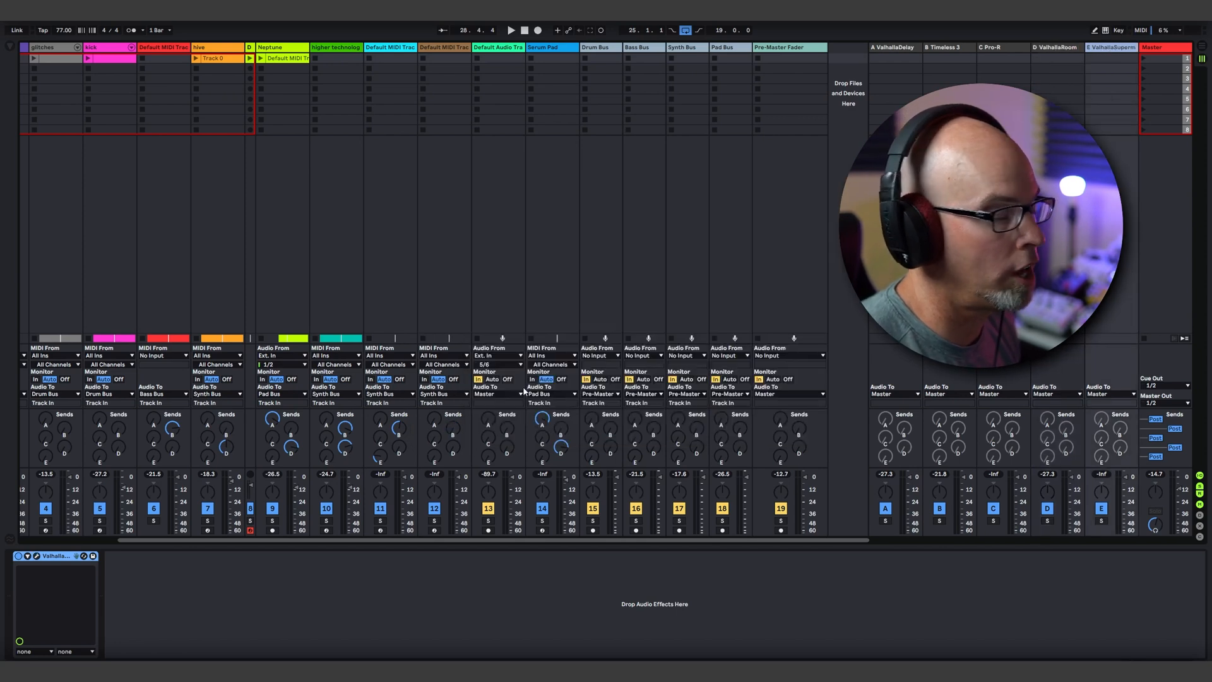
click(39, 557)
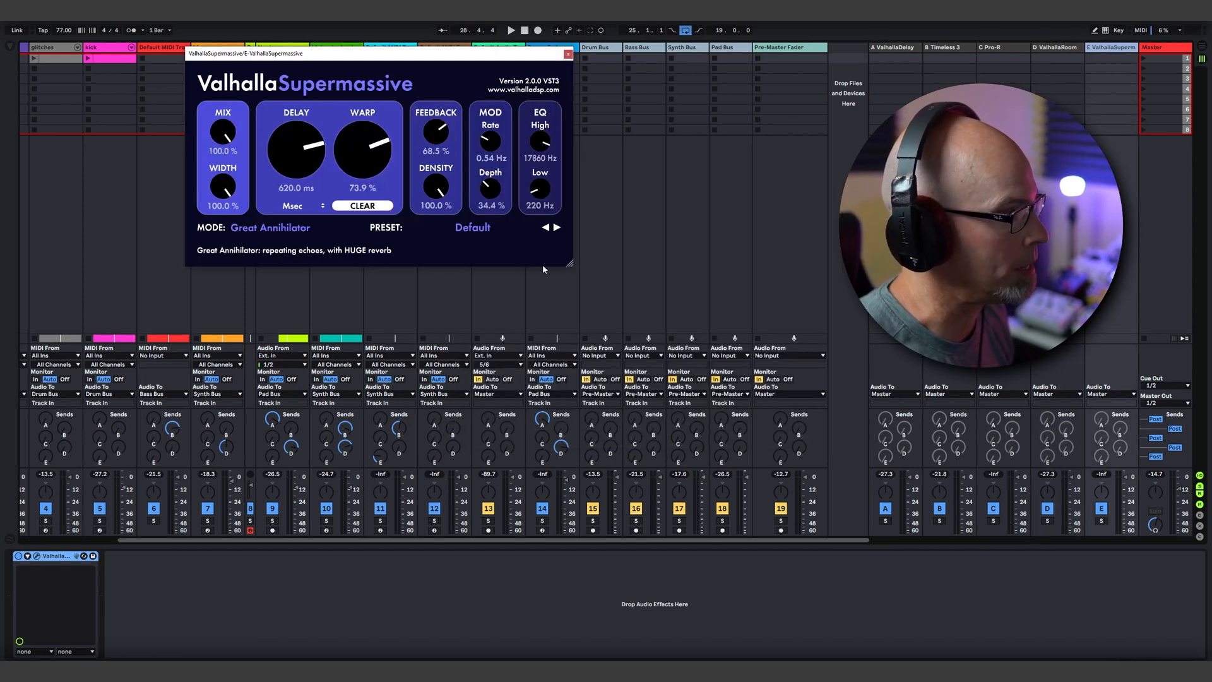
drag(459, 54, 713, 197)
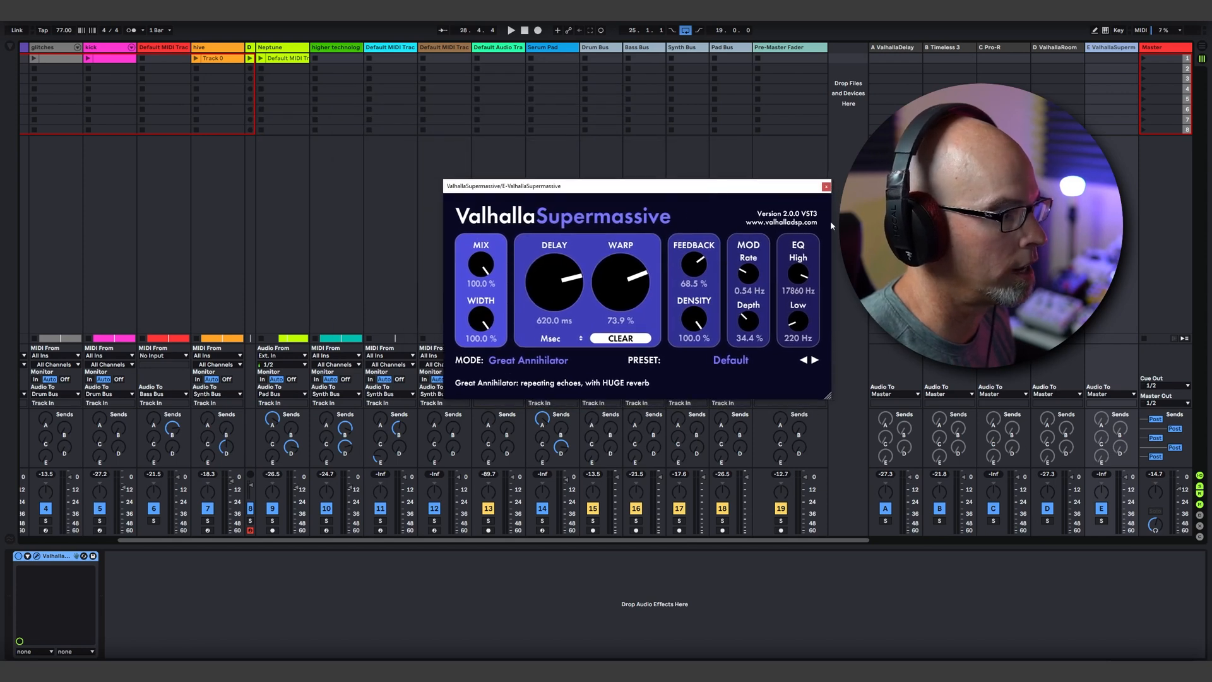
click(821, 193)
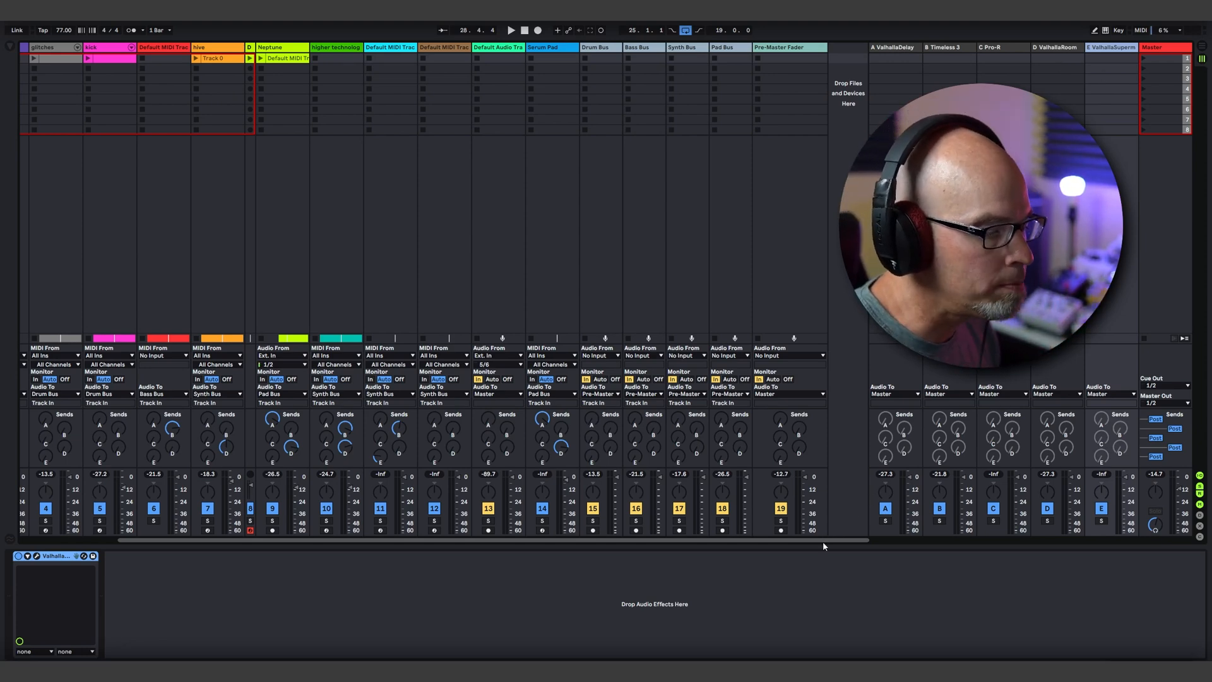
Step: Play the full mix from bar 25 with the buses and return tracks in view
scroll(824, 541, left, 3)
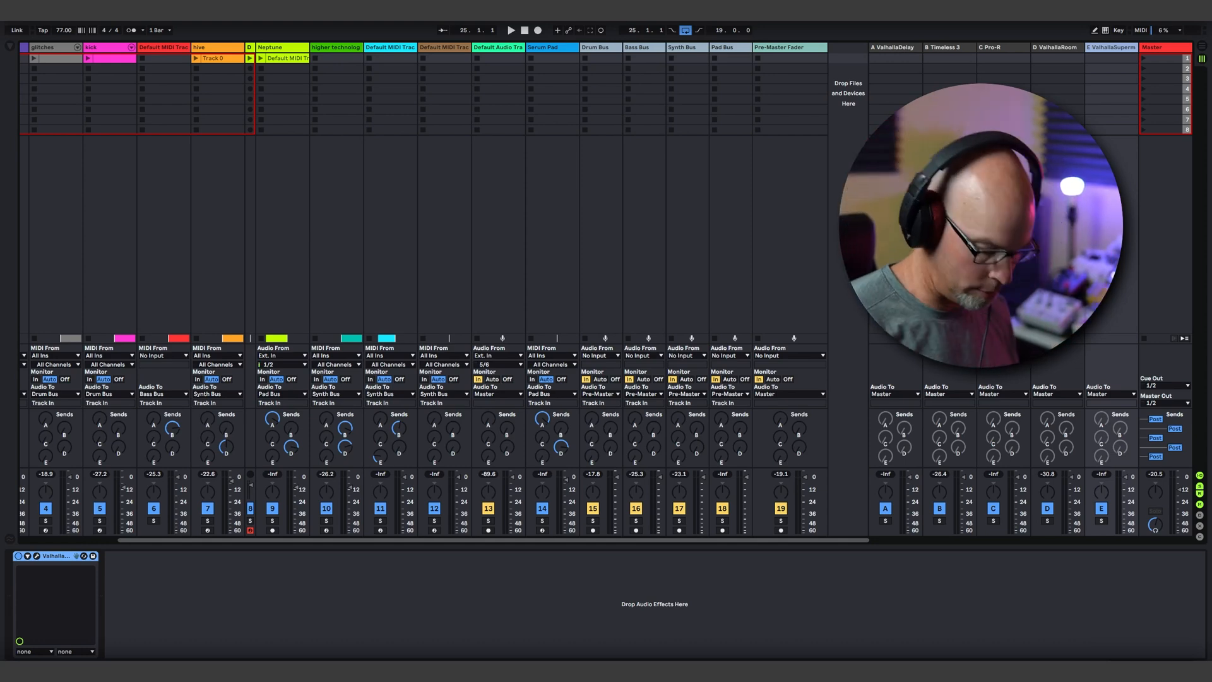
key(space)
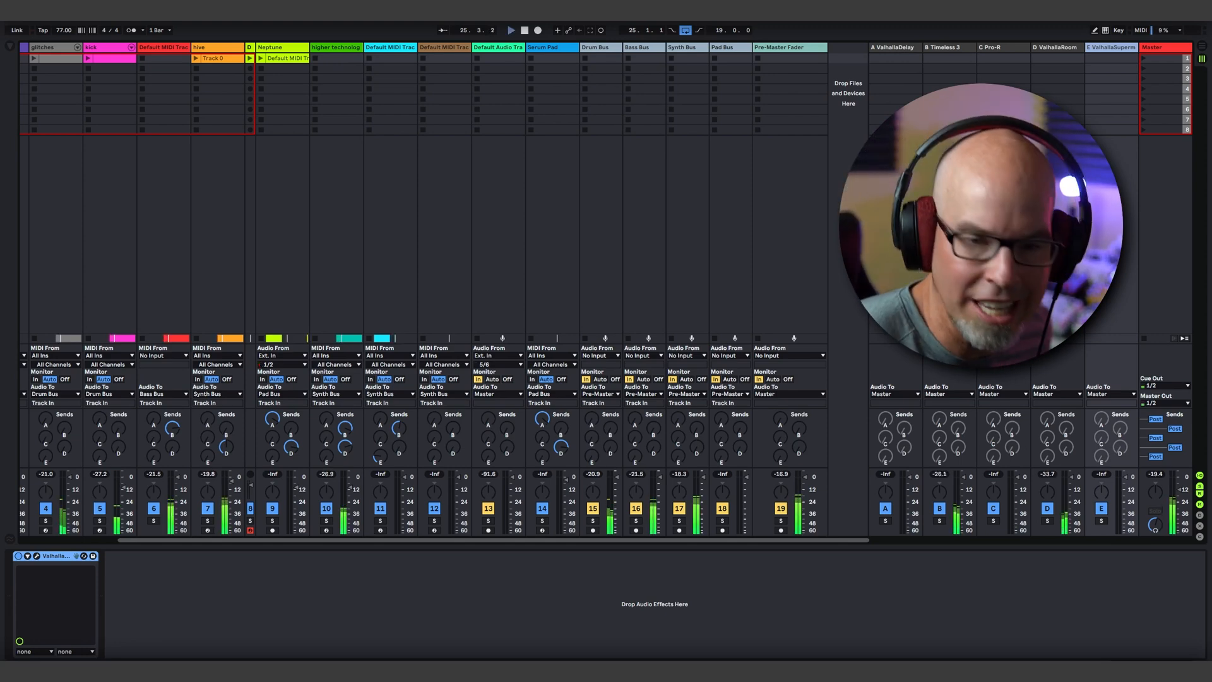